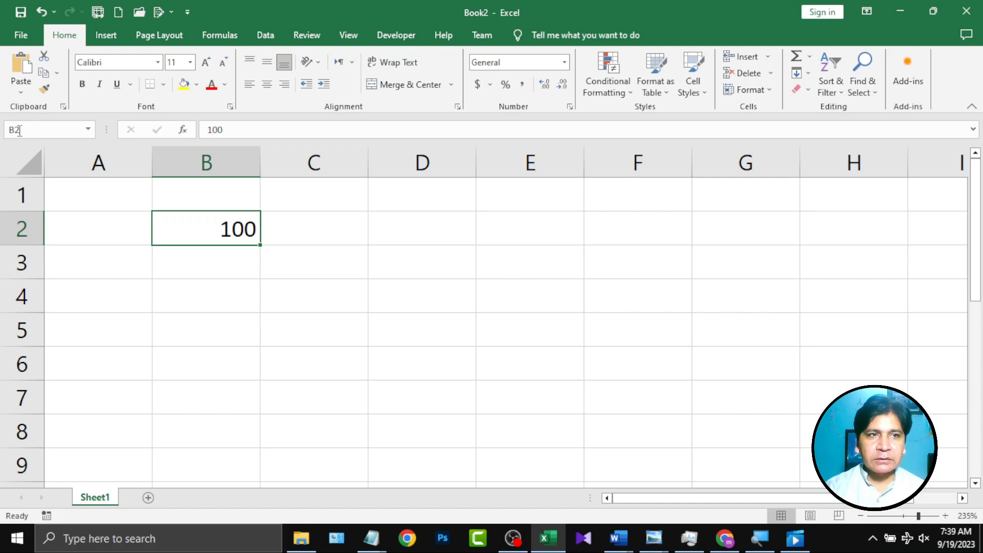
Step: Select cells F5, C6 and B2 in turn to check how each cell's address is shown
{"action": "left_click", "coordinate": [589, 334]}
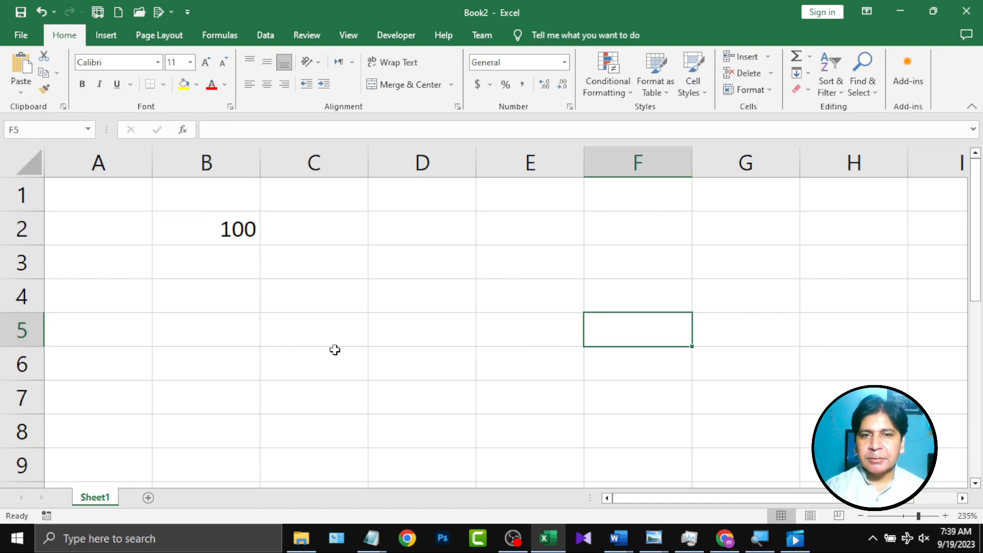
{"action": "left_click", "coordinate": [336, 350]}
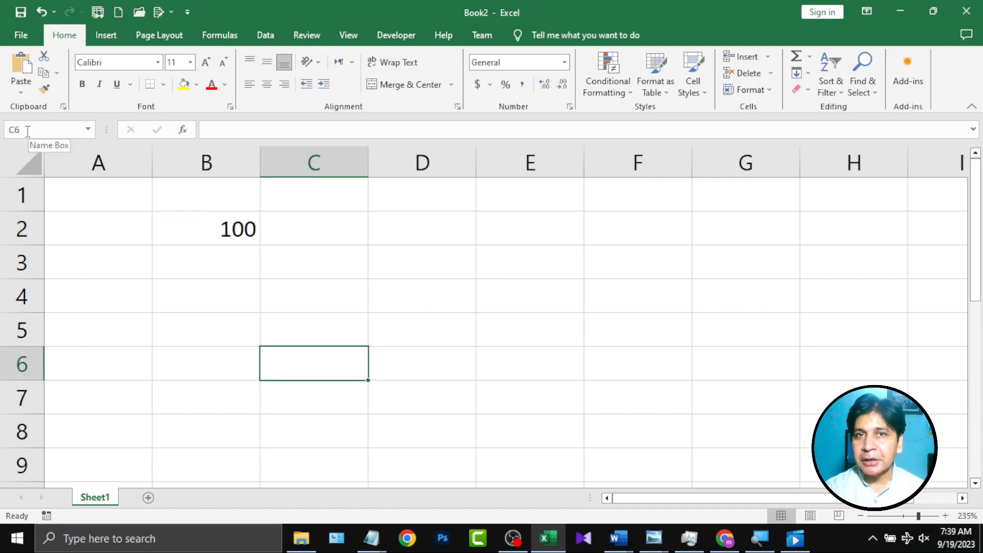
{"action": "left_click", "coordinate": [185, 231]}
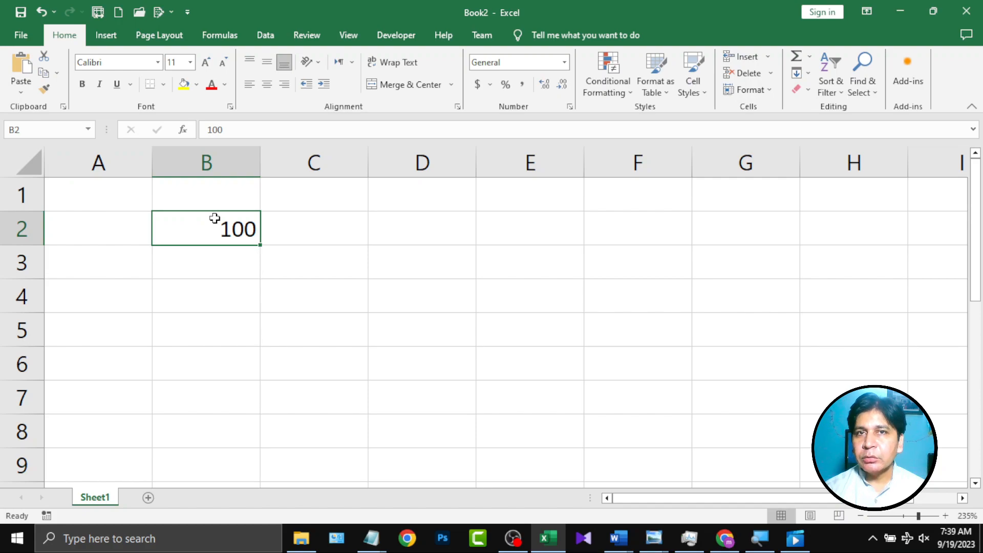
Step: Enter the number 200 in cell B4 and select that cell
{"action": "left_click", "coordinate": [218, 293]}
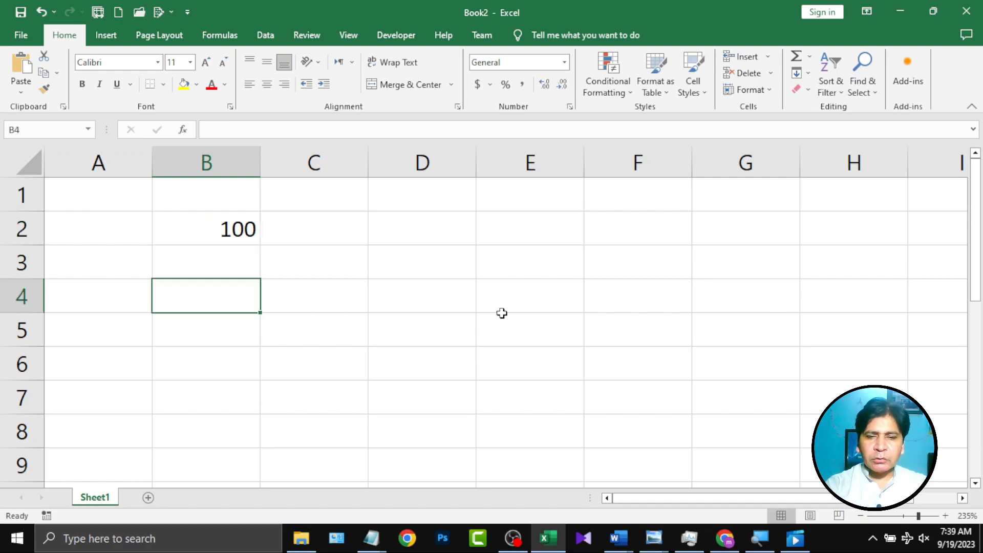
{"action": "type", "text": "200"}
{"action": "key", "text": "Return"}
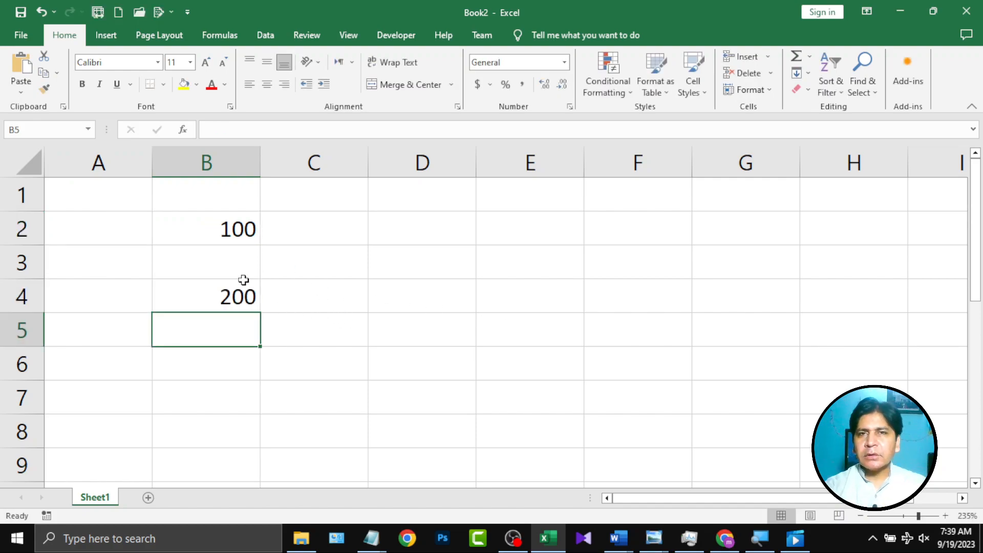
{"action": "left_click", "coordinate": [192, 305]}
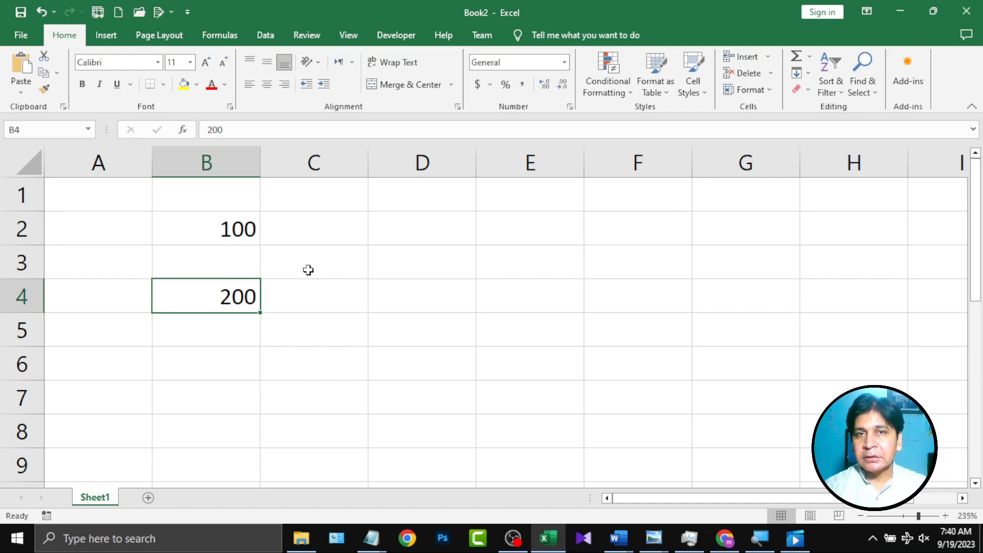
Step: In cell D4, add the numbers in B2 and B4 with the formula =SUM(B2,B4)
{"action": "left_click", "coordinate": [441, 302]}
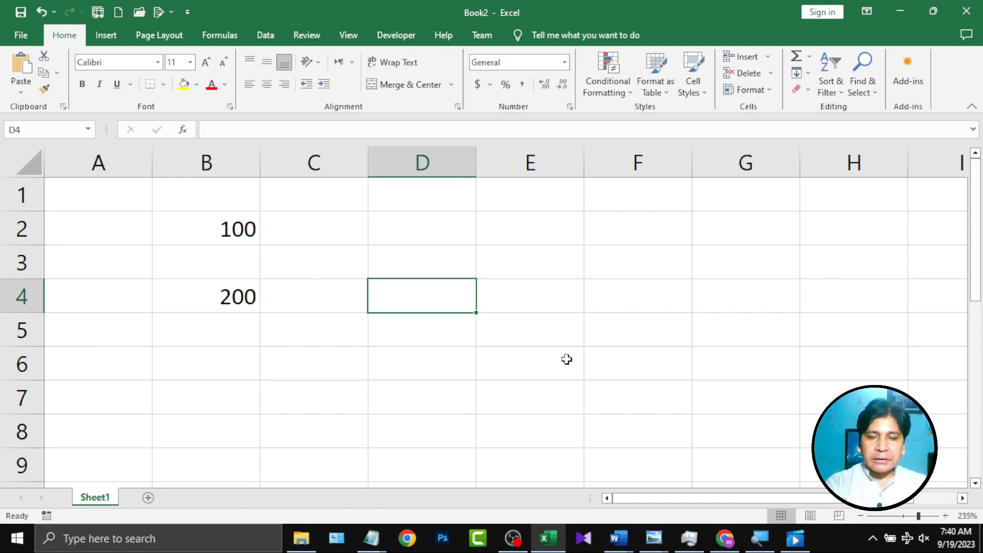
{"action": "type", "text": "=sum"}
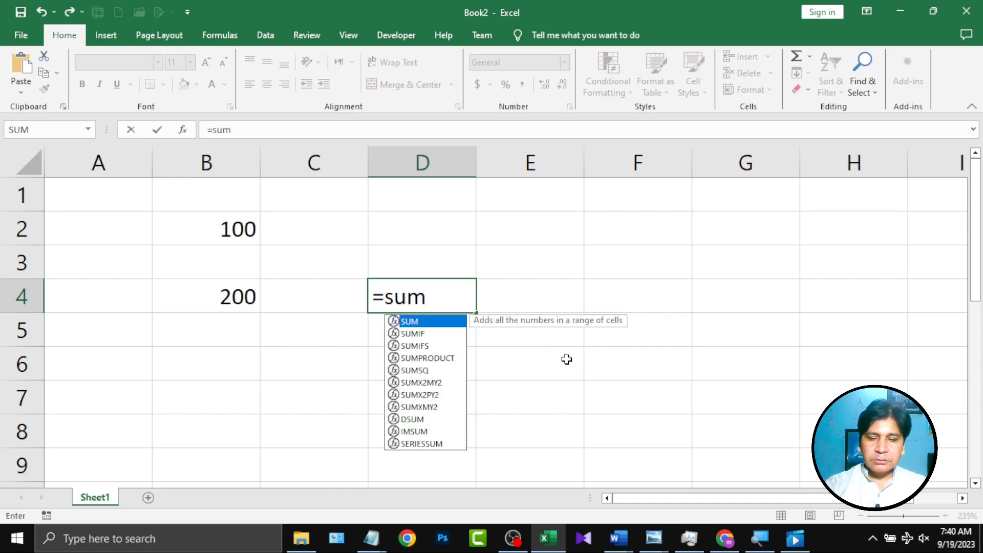
{"action": "type", "text": "("}
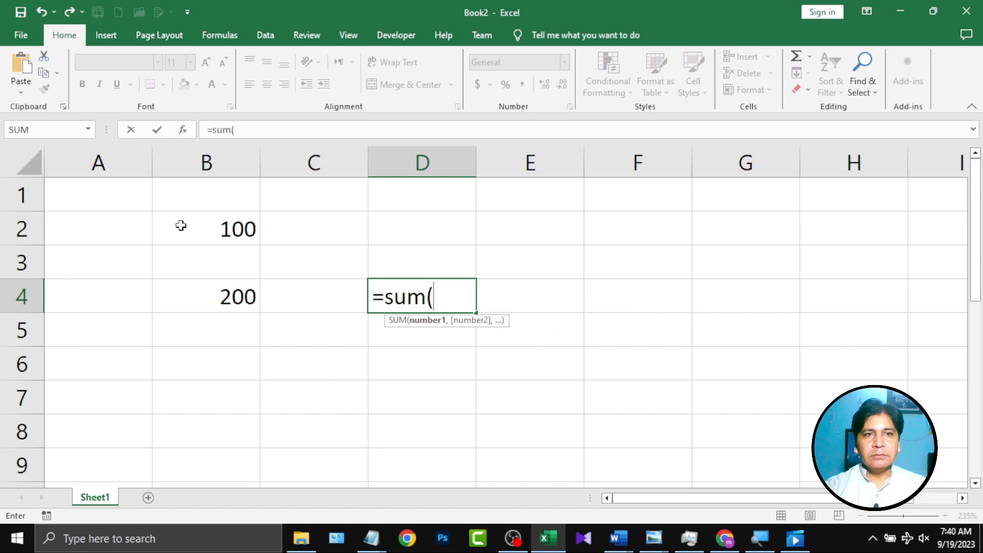
{"action": "left_click", "coordinate": [202, 240]}
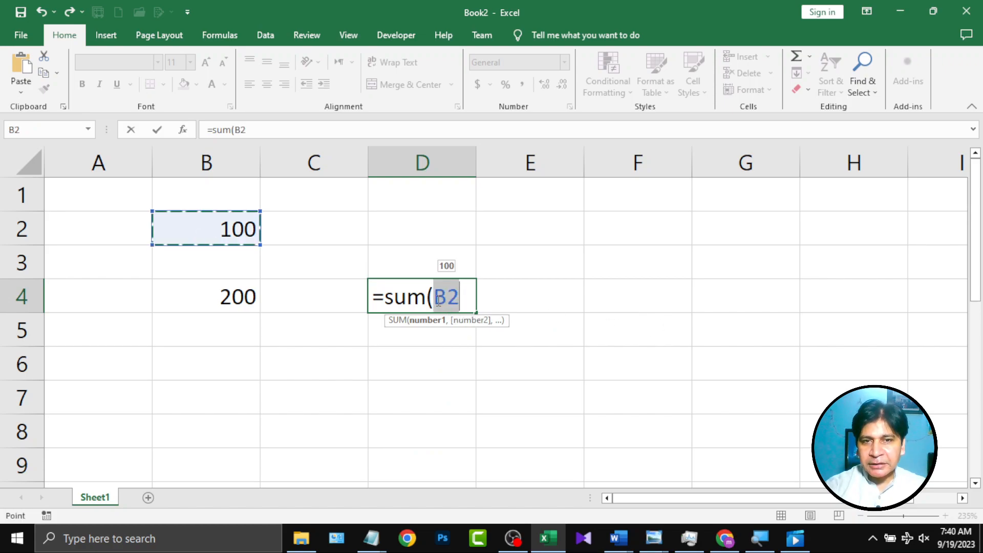
{"action": "left_click", "coordinate": [464, 300]}
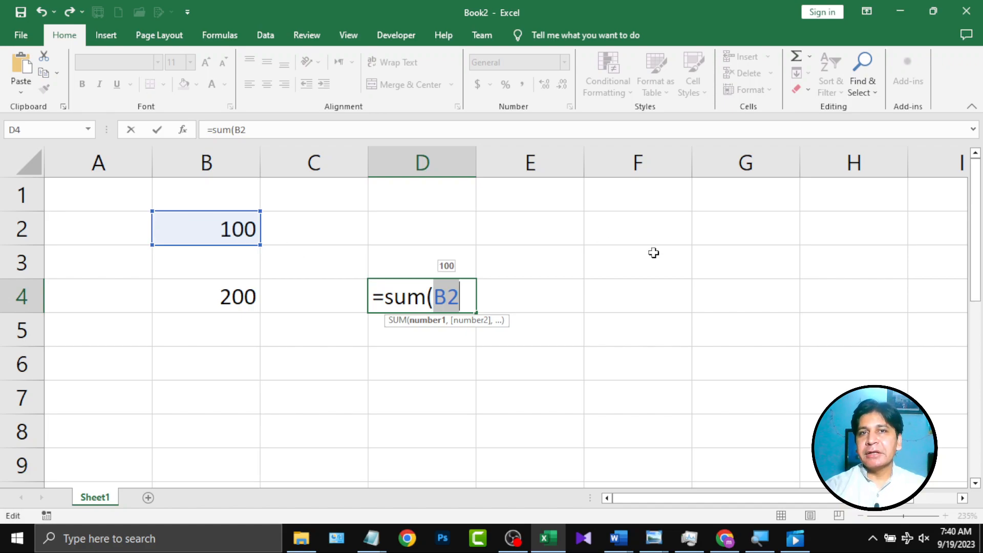
{"action": "type", "text": ","}
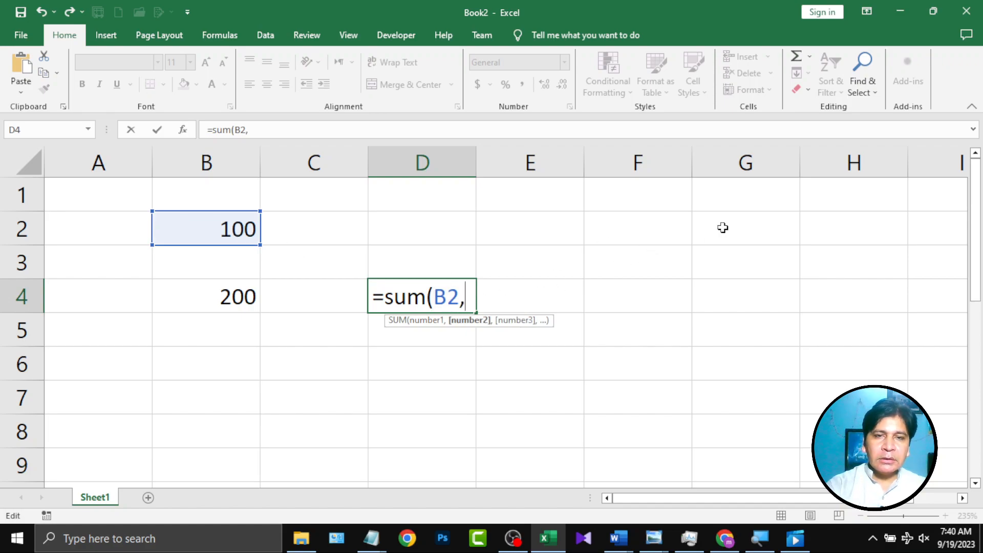
{"action": "left_click", "coordinate": [231, 306]}
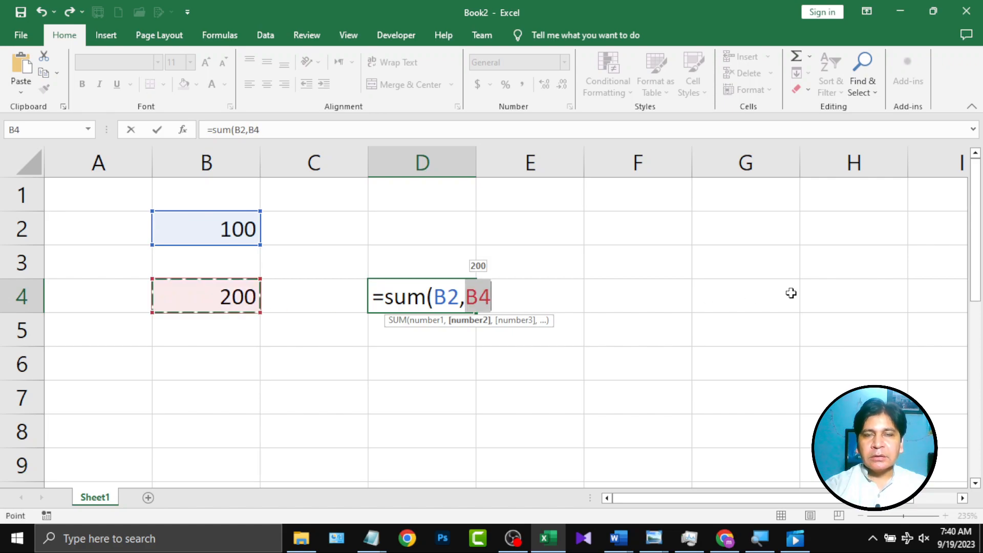
{"action": "type", "text": ")"}
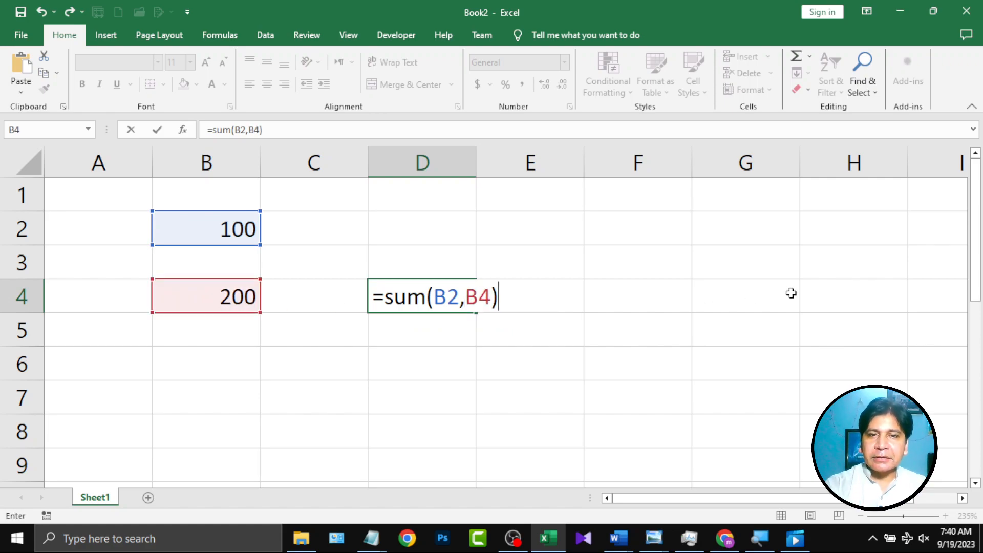
{"action": "key", "text": "Return"}
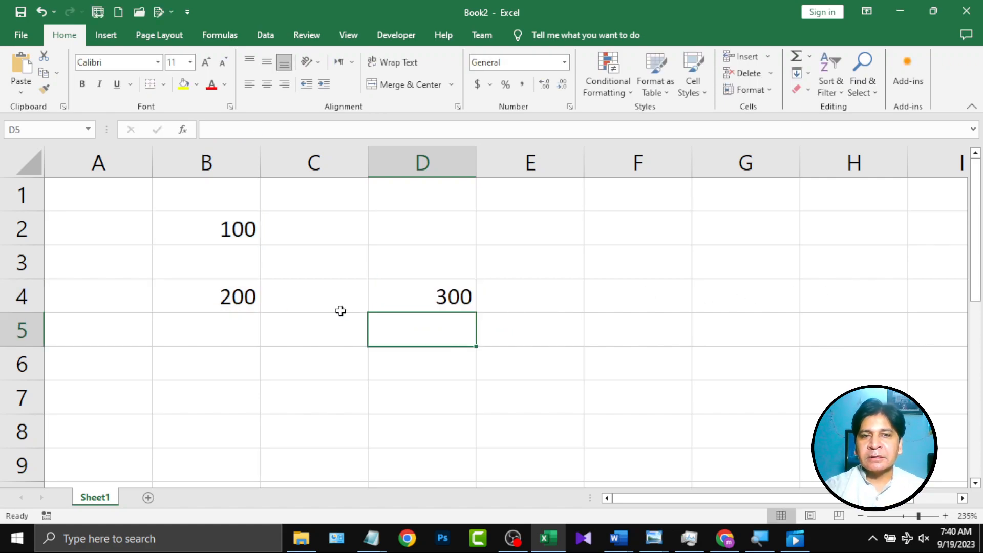
Step: Examine the function name and the cell references in the formula of cell D4, leaving it unedited
{"action": "left_click", "coordinate": [406, 298]}
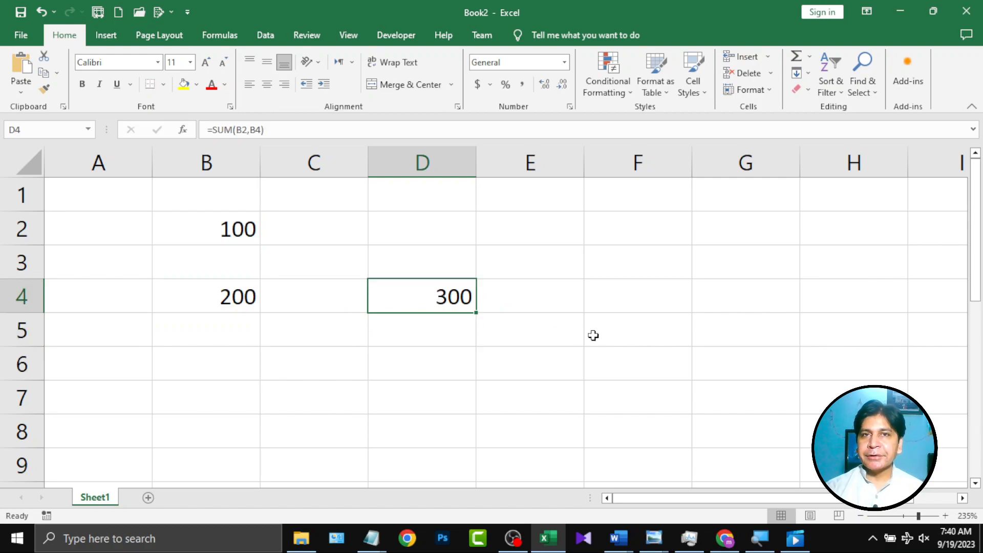
{"action": "double_click", "coordinate": [452, 304]}
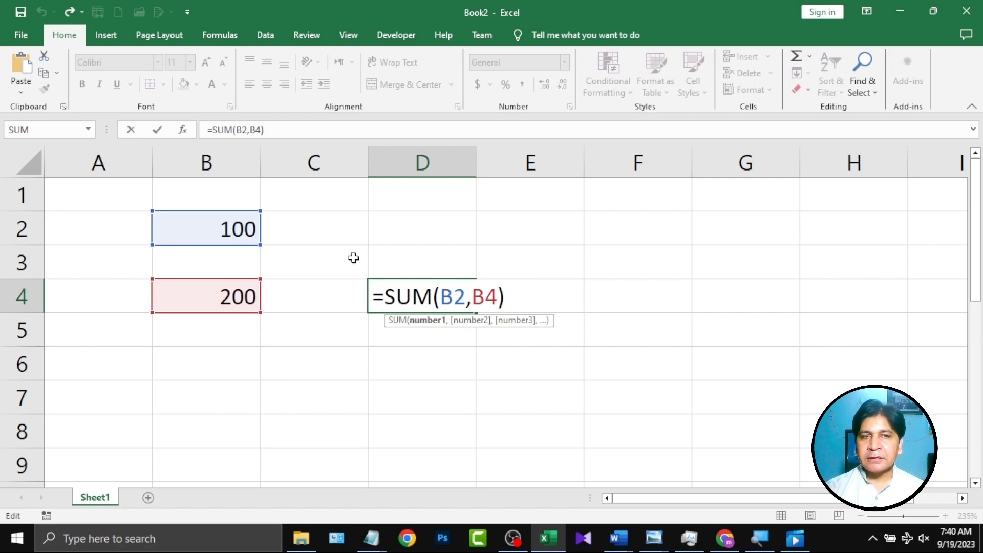
{"action": "left_click_drag", "start_coordinate": [375, 299], "coordinate": [430, 300]}
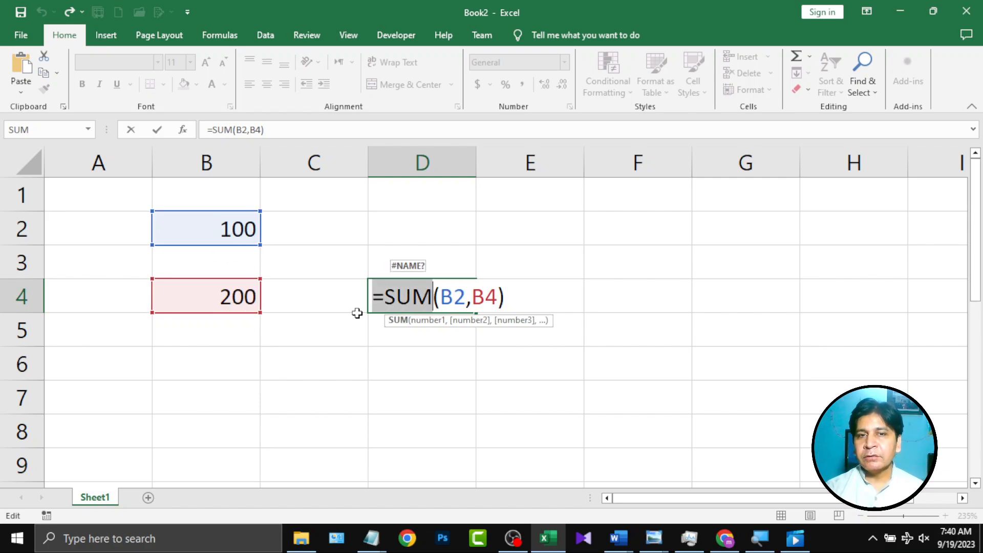
{"action": "left_click_drag", "start_coordinate": [441, 297], "coordinate": [503, 297]}
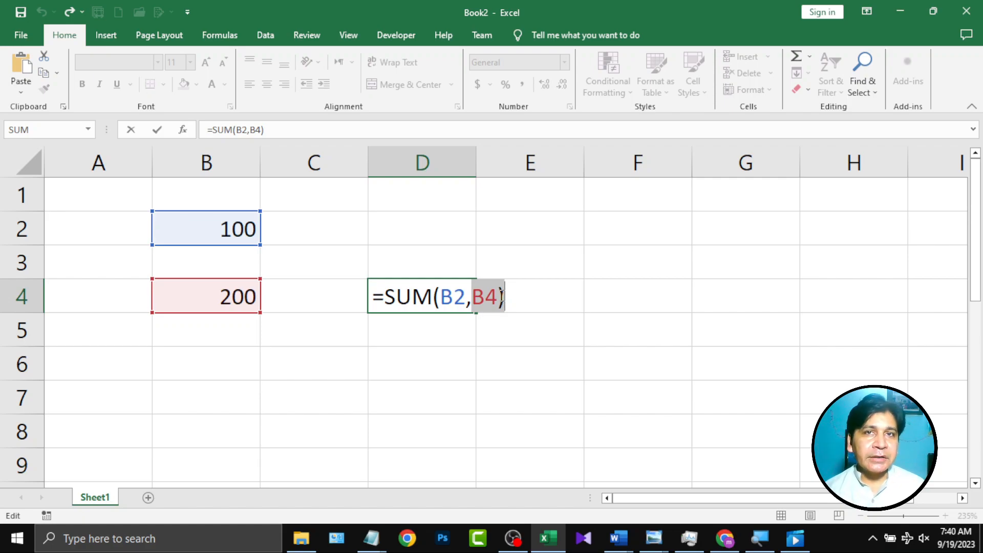
{"action": "key", "text": "ctrl+Return"}
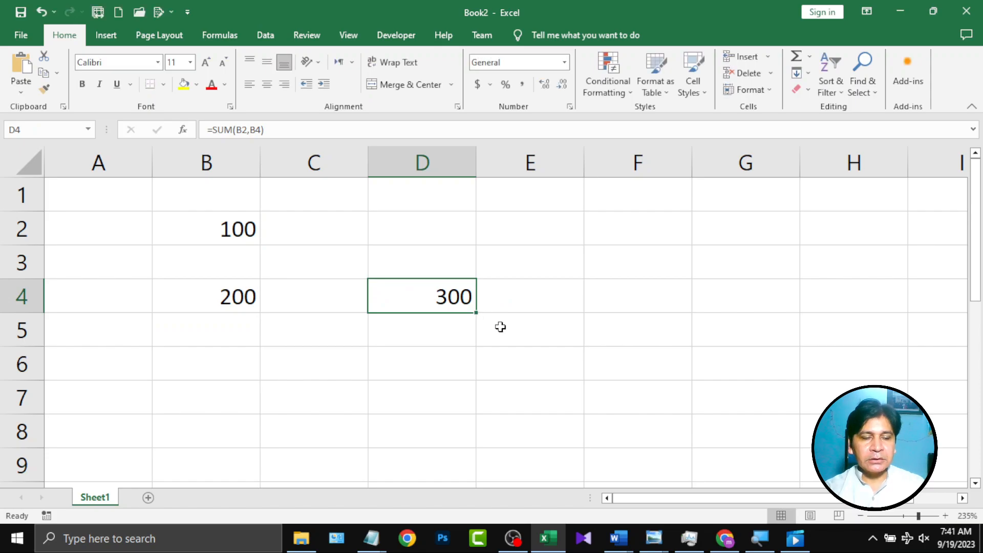
Step: Clear all contents from the worksheet
{"action": "key", "text": "ctrl+a"}
{"action": "key", "text": "Delete"}
{"action": "left_click_drag", "start_coordinate": [252, 281], "coordinate": [206, 256]}
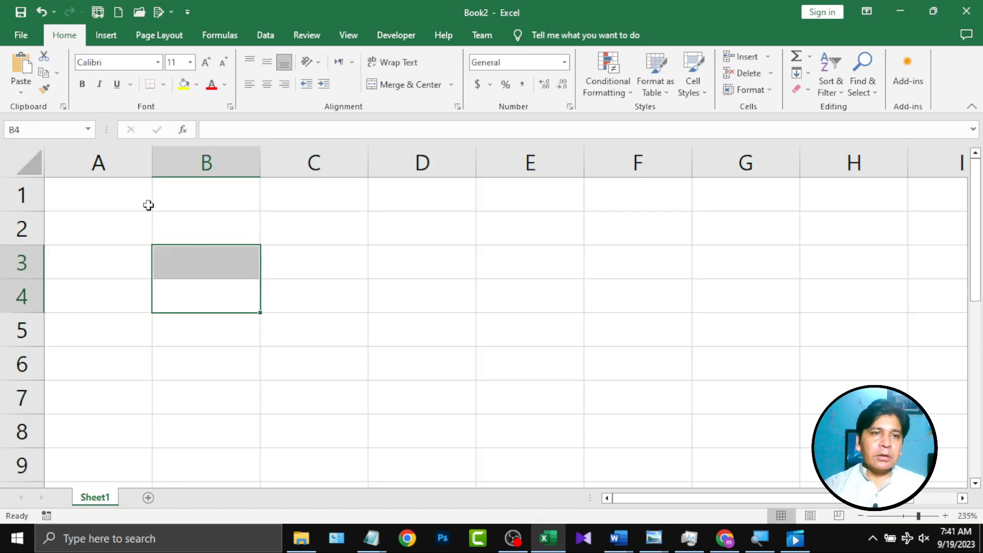
Step: Enter the numbers 1, 2 and 3 down cells A1 to A3
{"action": "left_click", "coordinate": [147, 204]}
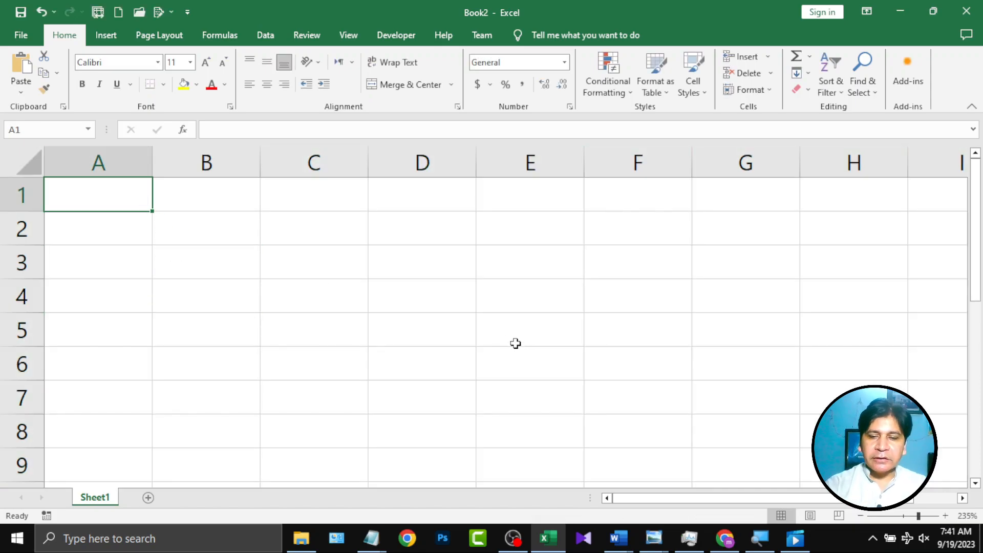
{"action": "type", "text": "1"}
{"action": "key", "text": "Return"}
{"action": "type", "text": "2"}
{"action": "key", "text": "Return"}
{"action": "type", "text": "3"}
{"action": "key", "text": "Return"}
Step: Enter the number 2 in each of the cells B1 to B3
{"action": "key", "text": "Up"}
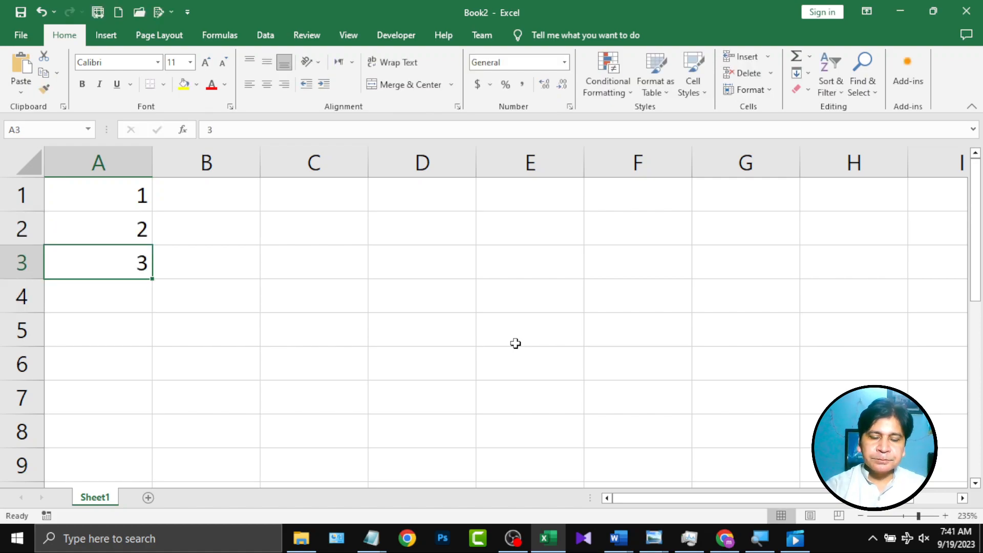
{"action": "key", "text": "Up"}
{"action": "key", "text": "Up"}
{"action": "key", "text": "Right"}
{"action": "type", "text": "2"}
{"action": "key", "text": "Return"}
{"action": "type", "text": "2"}
{"action": "key", "text": "Return"}
{"action": "type", "text": "2"}
{"action": "key", "text": "Return"}
Step: Enter the number 3 in each of the cells C1 to C3
{"action": "key", "text": "Up"}
{"action": "key", "text": "Up"}
{"action": "key", "text": "Up"}
{"action": "key", "text": "Right"}
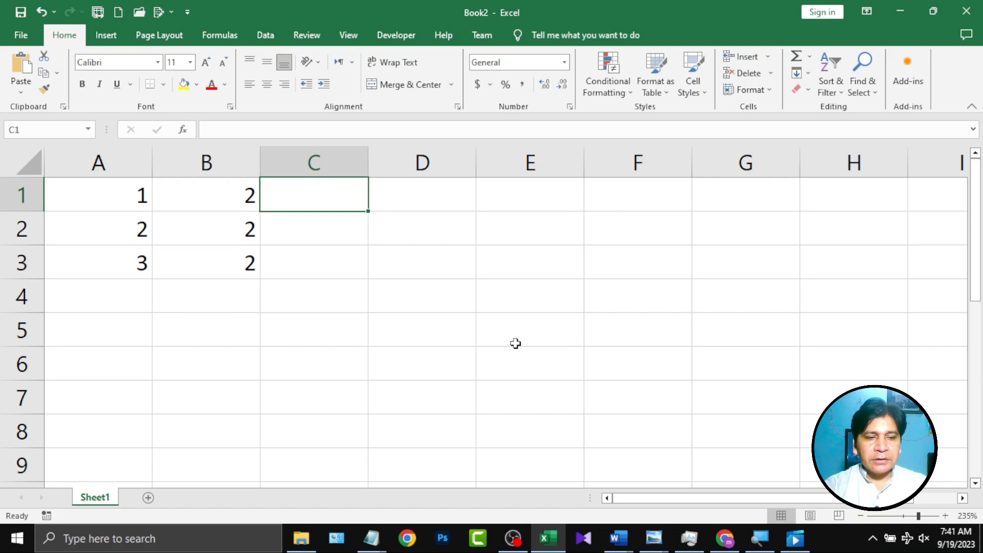
{"action": "type", "text": "3"}
{"action": "key", "text": "Return"}
{"action": "type", "text": "3"}
{"action": "key", "text": "Return"}
{"action": "type", "text": "3"}
{"action": "key", "text": "Return"}
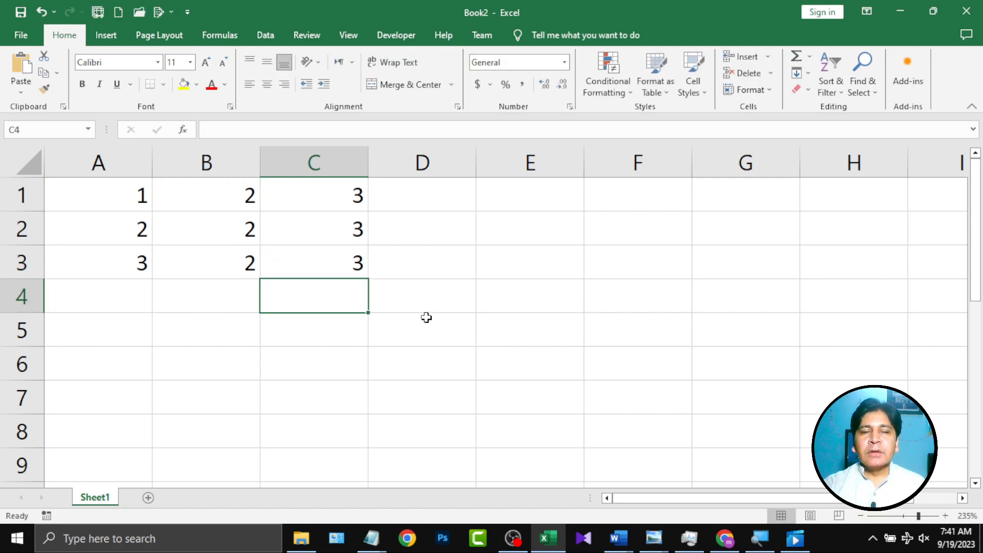
Step: Highlight the number ranges A1:A3, B1:B3 and C1:C3 in turn to review the data
{"action": "left_click_drag", "start_coordinate": [114, 205], "coordinate": [132, 263]}
{"action": "left_click_drag", "start_coordinate": [232, 199], "coordinate": [241, 262]}
{"action": "left_click_drag", "start_coordinate": [307, 197], "coordinate": [348, 264]}
Step: Fill cells A4:C4 with yellow and apply All Borders to them
{"action": "left_click", "coordinate": [104, 301]}
{"action": "left_click_drag", "start_coordinate": [105, 301], "coordinate": [334, 300]}
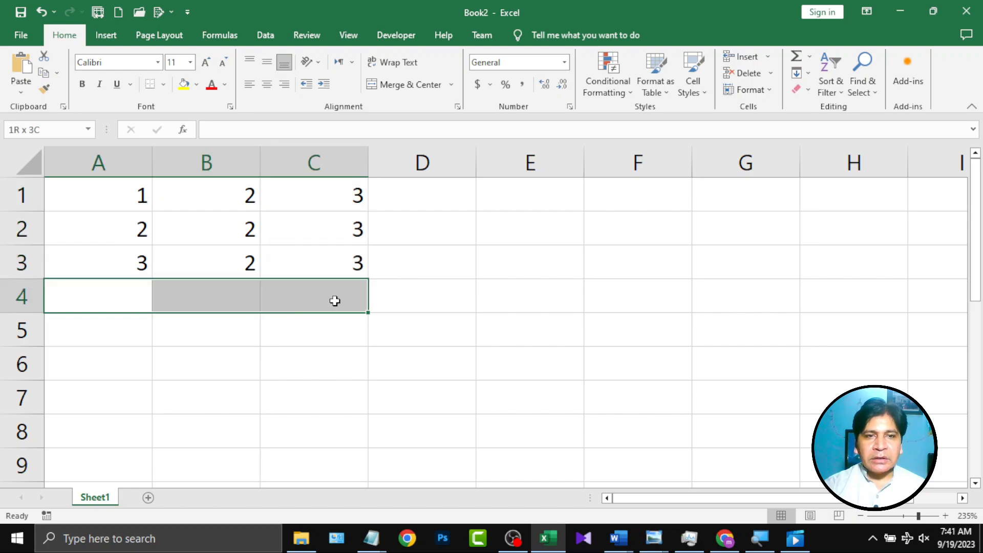
{"action": "left_click", "coordinate": [184, 85]}
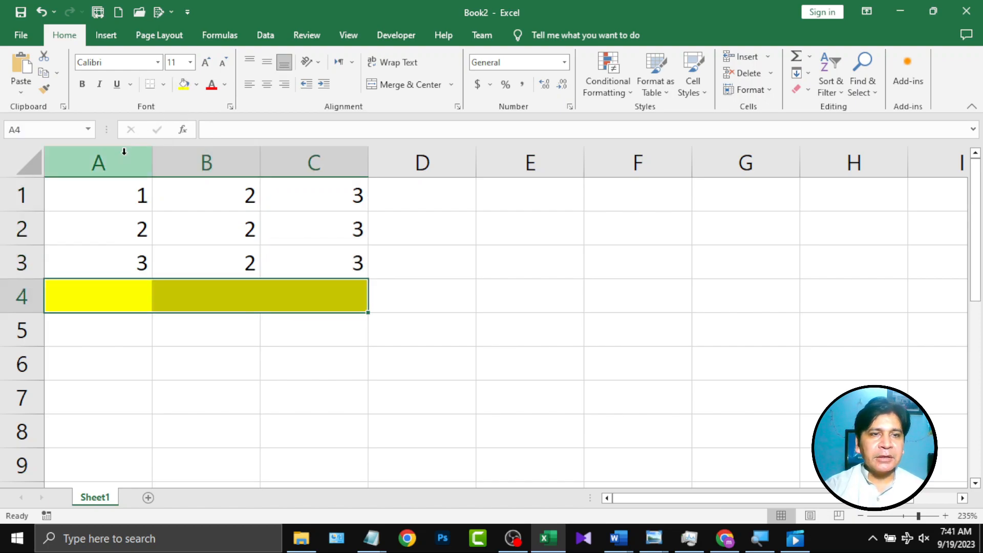
{"action": "left_click", "coordinate": [162, 84]}
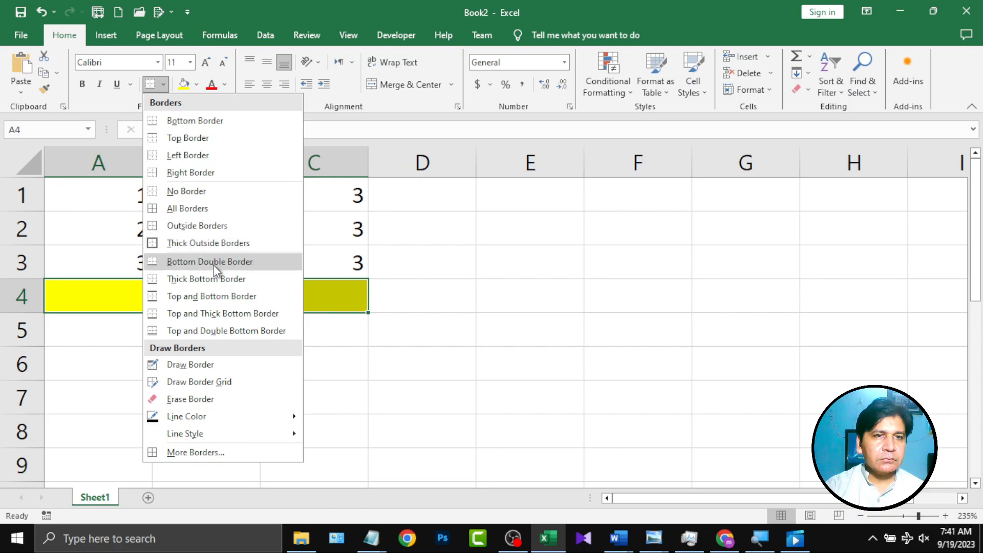
{"action": "left_click", "coordinate": [200, 208]}
{"action": "left_click", "coordinate": [137, 305]}
{"action": "left_click", "coordinate": [176, 295]}
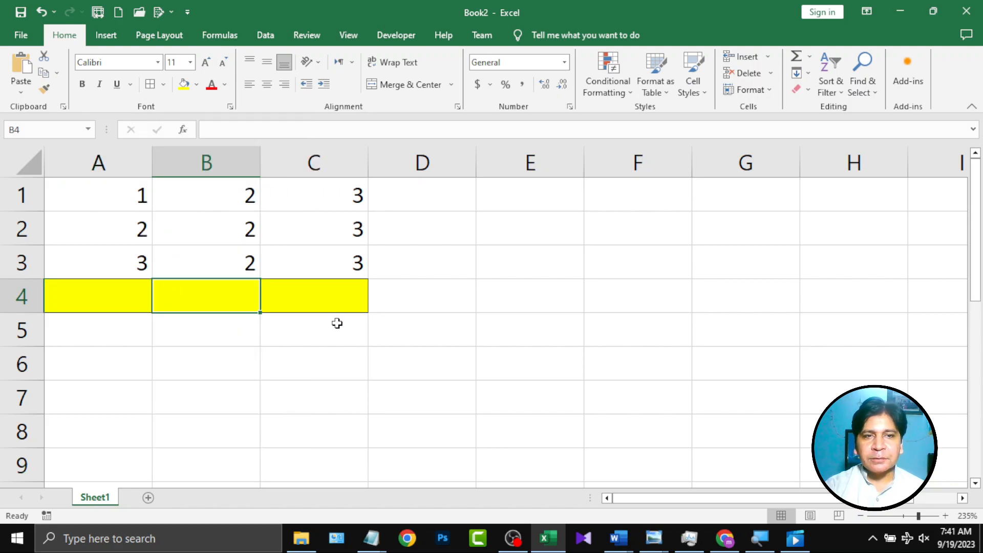
{"action": "left_click", "coordinate": [301, 295]}
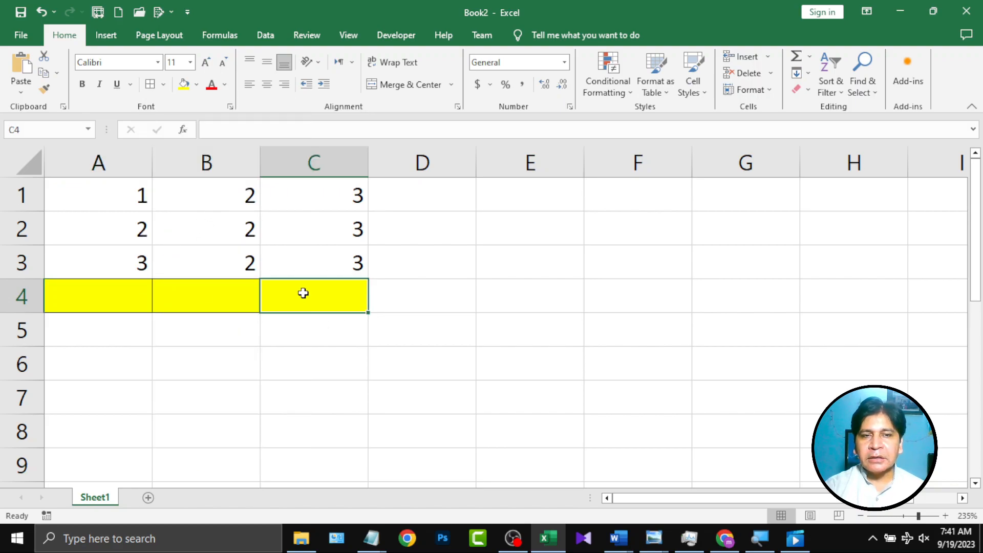
Step: Build the formula =A1+A2+A3 in cell A4, picking cells A1, A2 and A3 from the sheet as references
{"action": "left_click", "coordinate": [89, 301]}
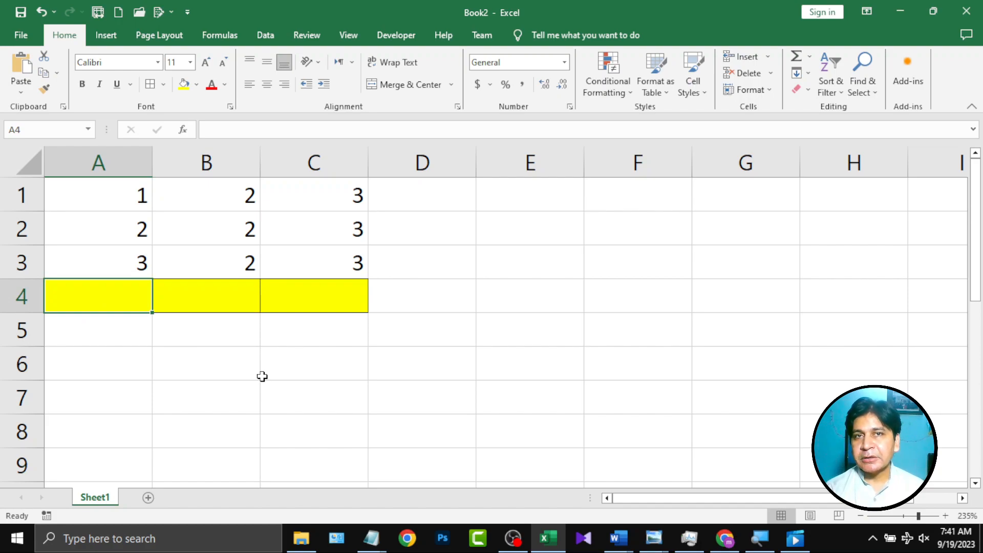
{"action": "type", "text": "="}
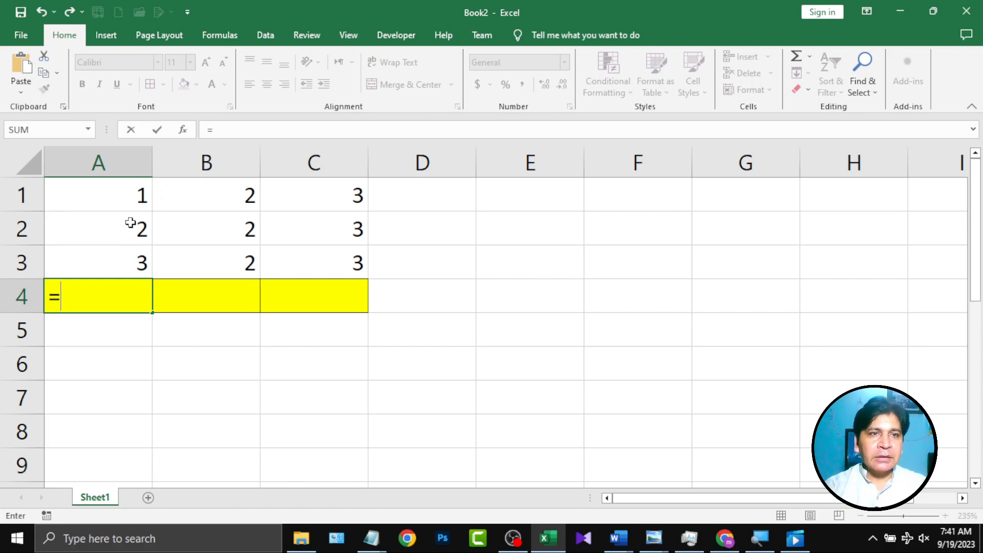
{"action": "left_click", "coordinate": [130, 202]}
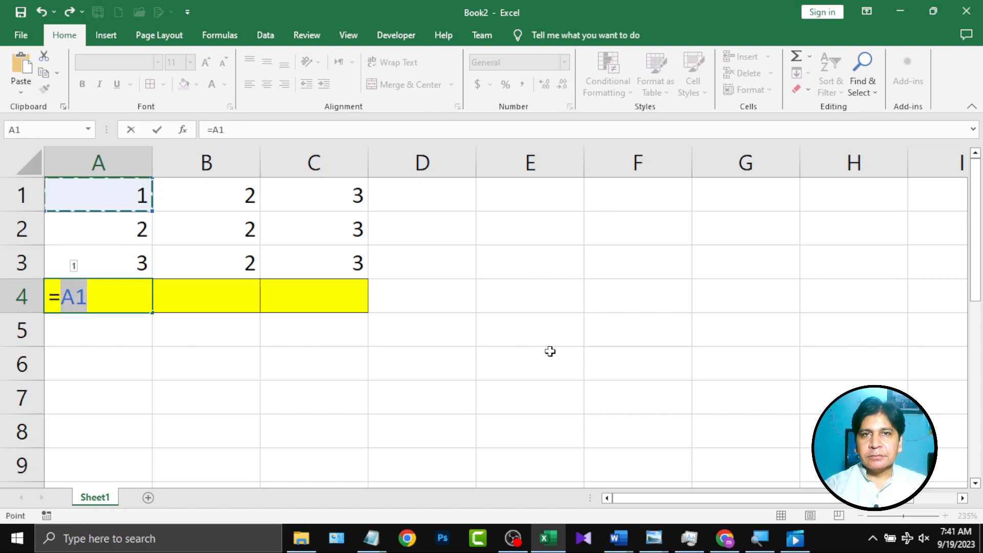
{"action": "left_click", "coordinate": [86, 297]}
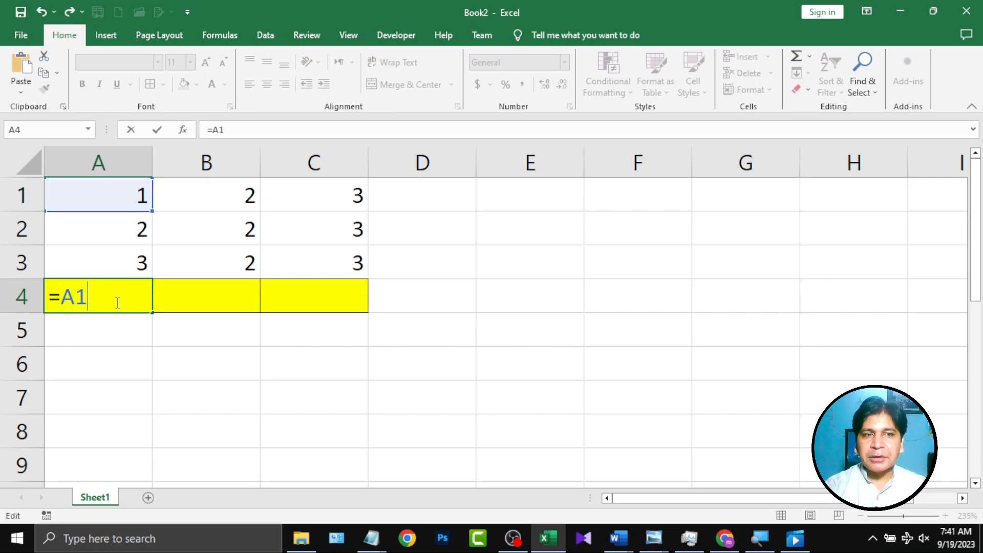
{"action": "type", "text": "+"}
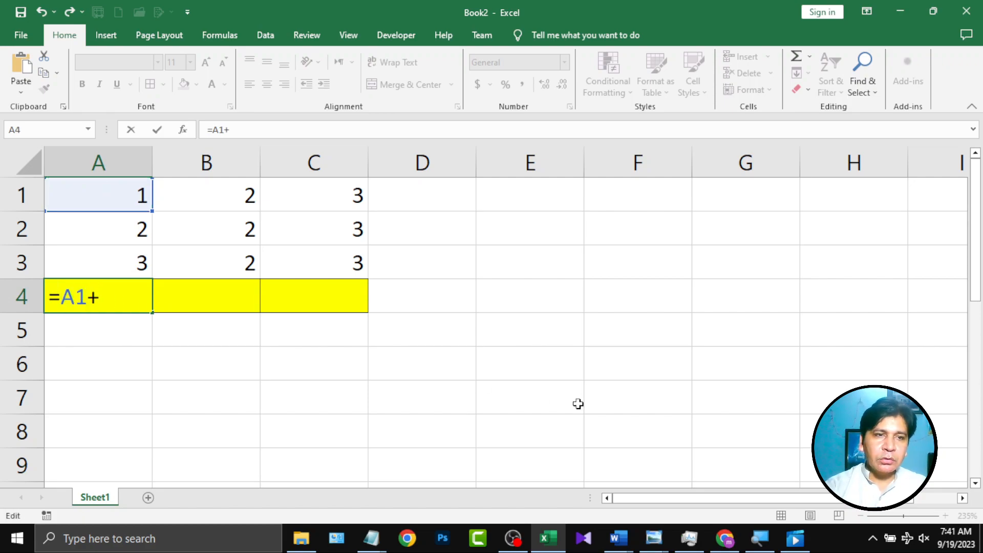
{"action": "left_click", "coordinate": [101, 239]}
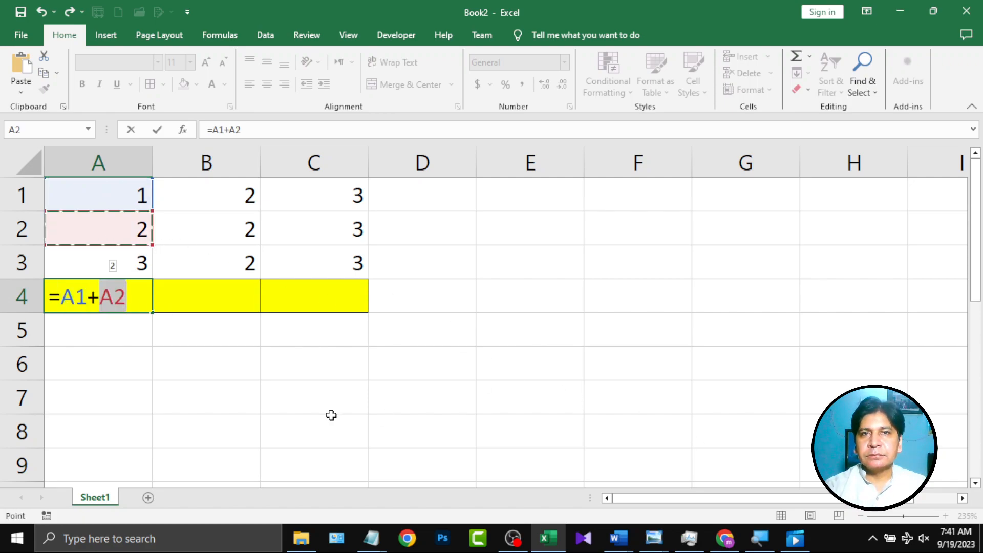
{"action": "left_click", "coordinate": [132, 301]}
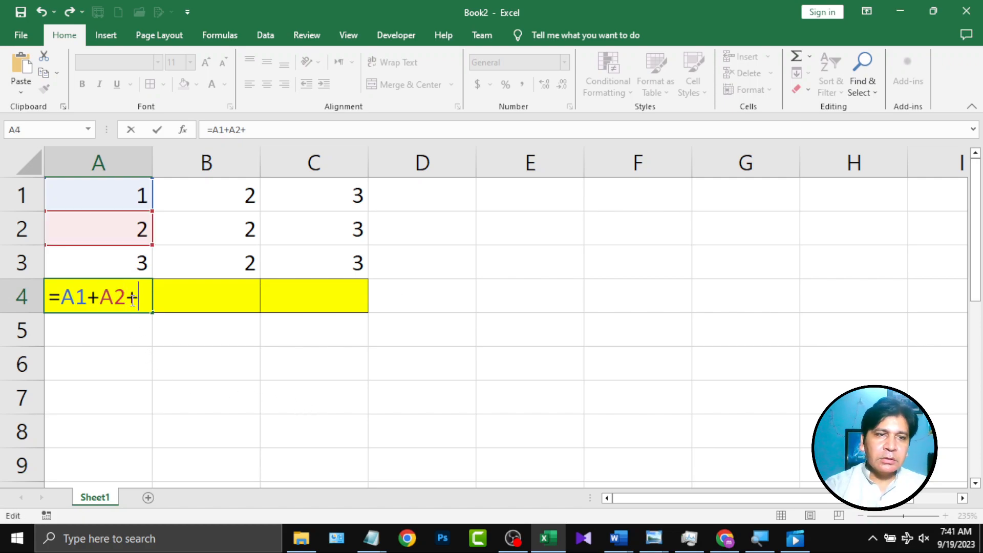
{"action": "left_click", "coordinate": [122, 261]}
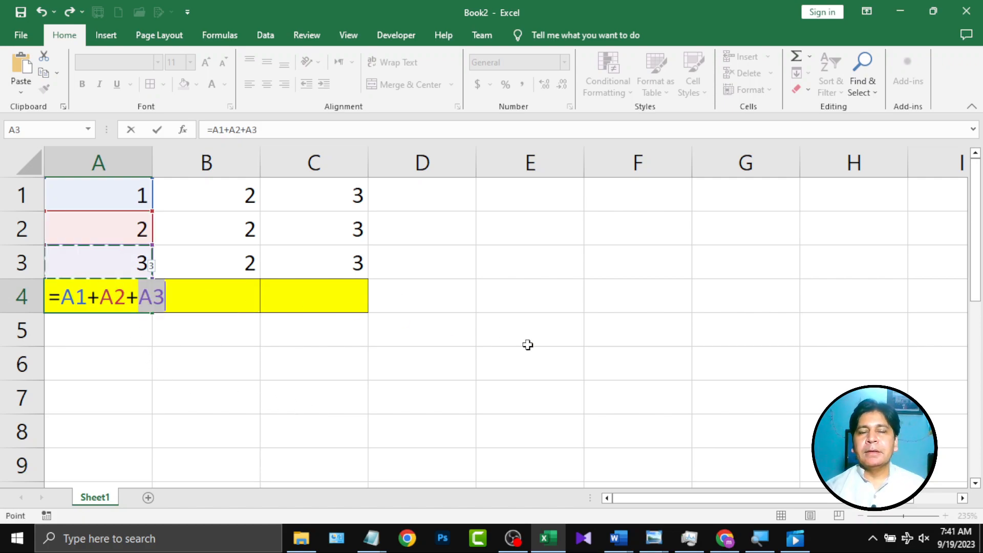
Step: Highlight the references A1+A2+A3 within the A4 formula and commit the formula
{"action": "left_click", "coordinate": [62, 297]}
{"action": "key", "text": "shift+Right"}
{"action": "key", "text": "shift+Right"}
{"action": "key", "text": "shift+Right"}
{"action": "key", "text": "shift+Right"}
{"action": "key", "text": "shift+Right"}
{"action": "key", "text": "shift+Right"}
{"action": "key", "text": "shift+Right"}
{"action": "key", "text": "shift+Right"}
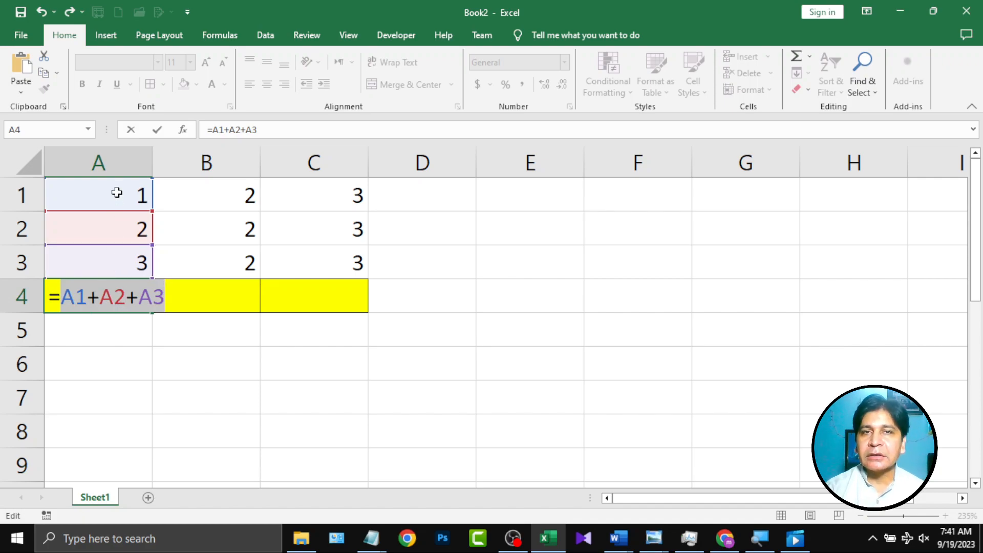
{"action": "left_click", "coordinate": [164, 297]}
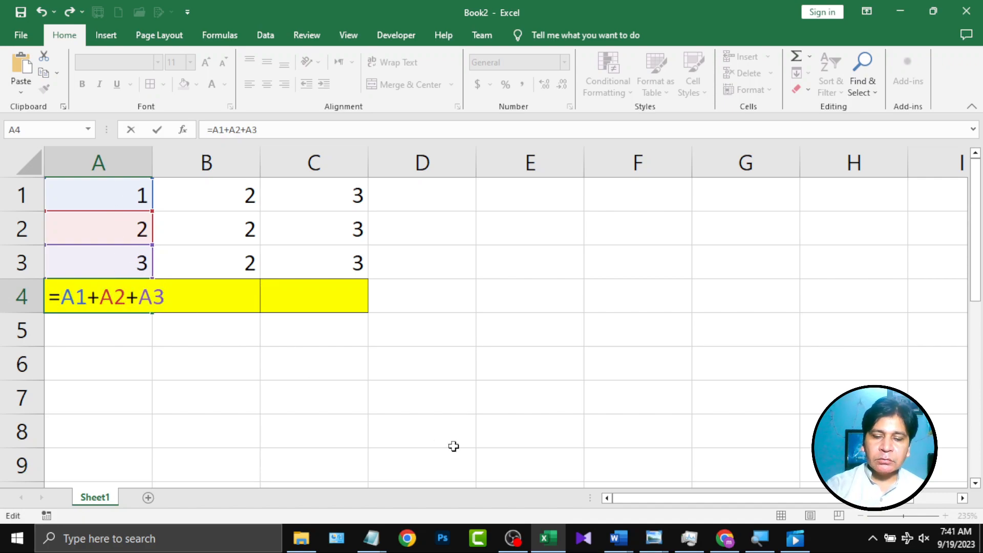
{"action": "key", "text": "Return"}
Step: Review the source cells A1, A2 and A3 one by one, and the formula in A4
{"action": "left_click", "coordinate": [132, 201]}
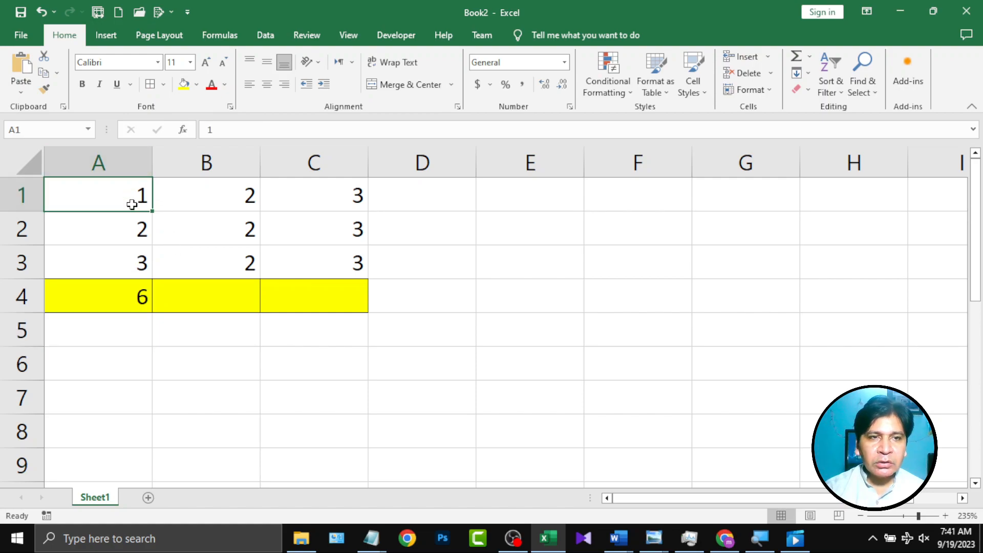
{"action": "left_click", "coordinate": [132, 224]}
{"action": "left_click", "coordinate": [132, 255]}
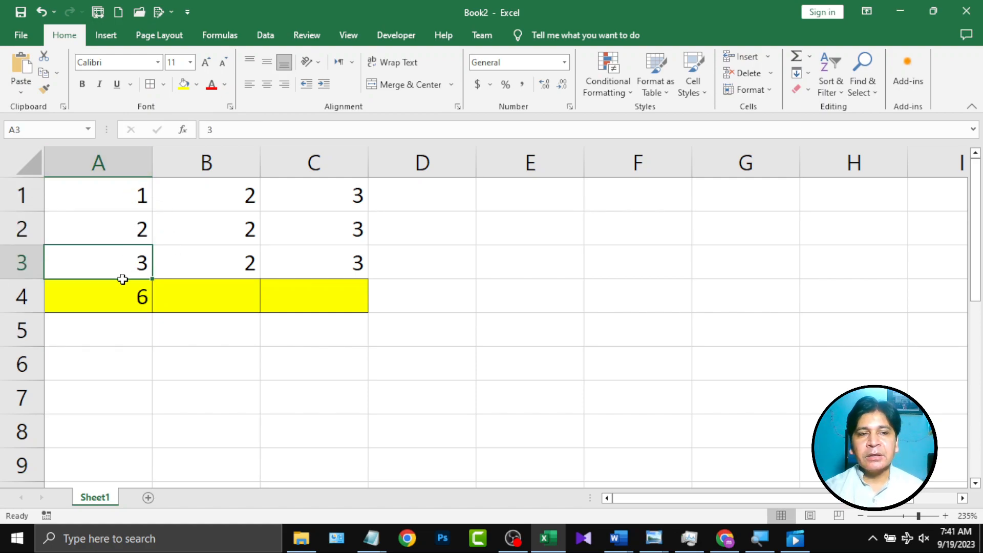
{"action": "left_click", "coordinate": [117, 298]}
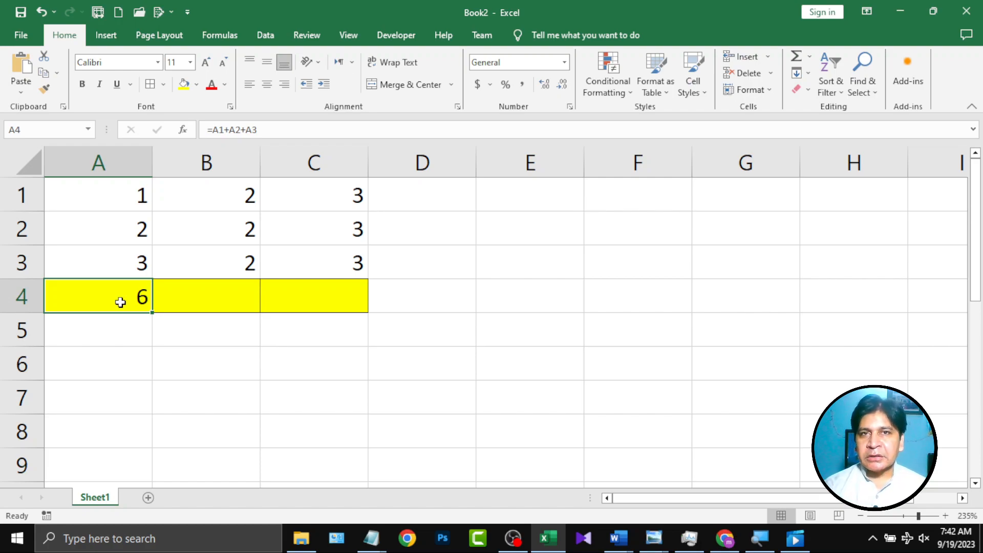
Step: Highlight rows 1 to 3 of columns B, C, D, E and F in turn as further ranges to total
{"action": "left_click_drag", "start_coordinate": [222, 197], "coordinate": [222, 257]}
{"action": "left_click_drag", "start_coordinate": [336, 189], "coordinate": [328, 258]}
{"action": "left_click_drag", "start_coordinate": [425, 194], "coordinate": [440, 261]}
{"action": "left_click_drag", "start_coordinate": [532, 193], "coordinate": [541, 261]}
{"action": "left_click_drag", "start_coordinate": [636, 197], "coordinate": [665, 270]}
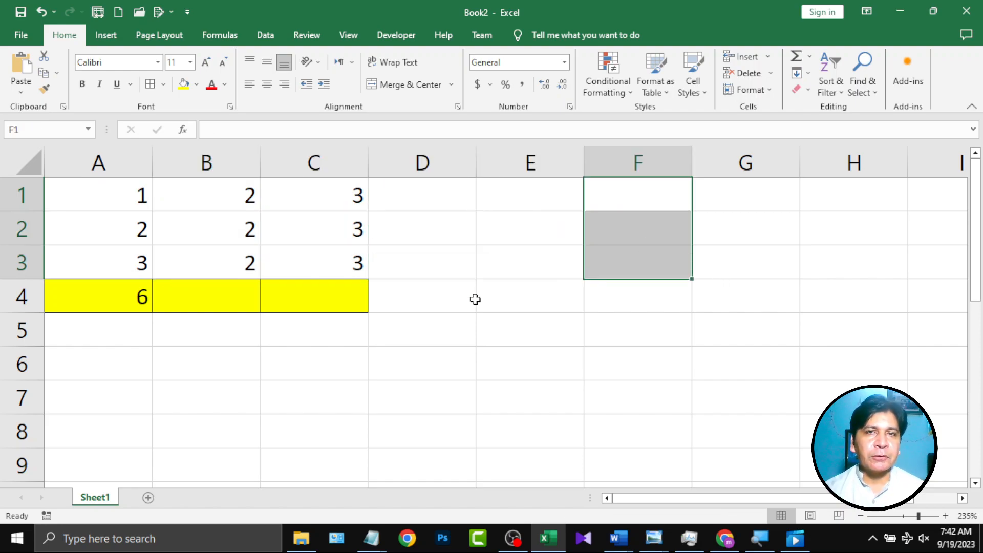
Step: Inspect the cell references inside the A4 formula and leave it without changes
{"action": "left_click", "coordinate": [92, 300]}
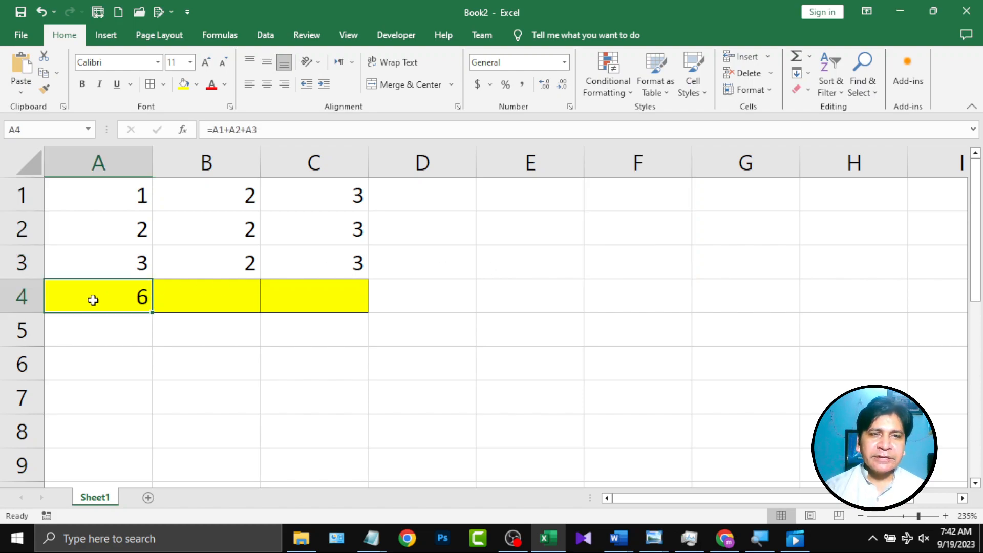
{"action": "double_click", "coordinate": [121, 301]}
{"action": "left_click_drag", "start_coordinate": [60, 297], "coordinate": [189, 281]}
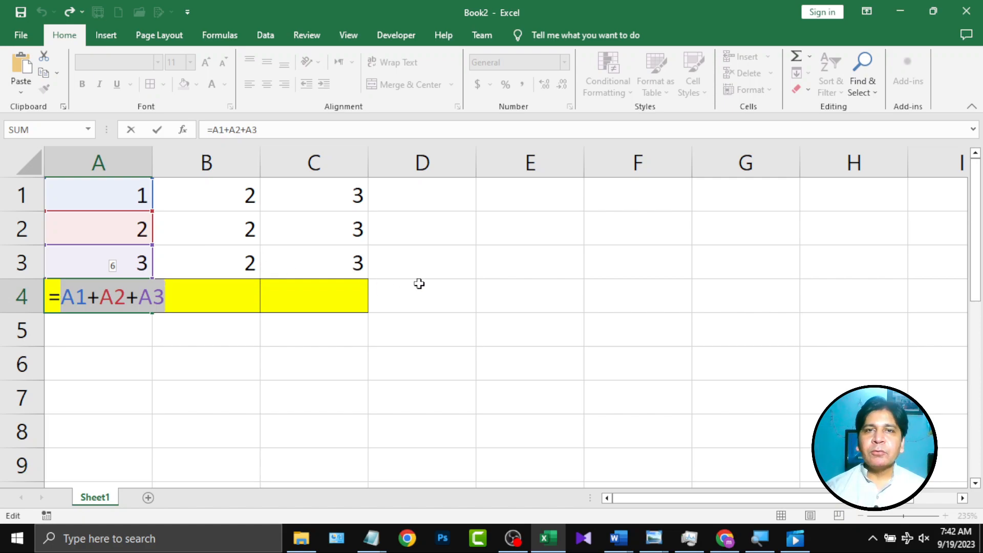
{"action": "key", "text": "Escape"}
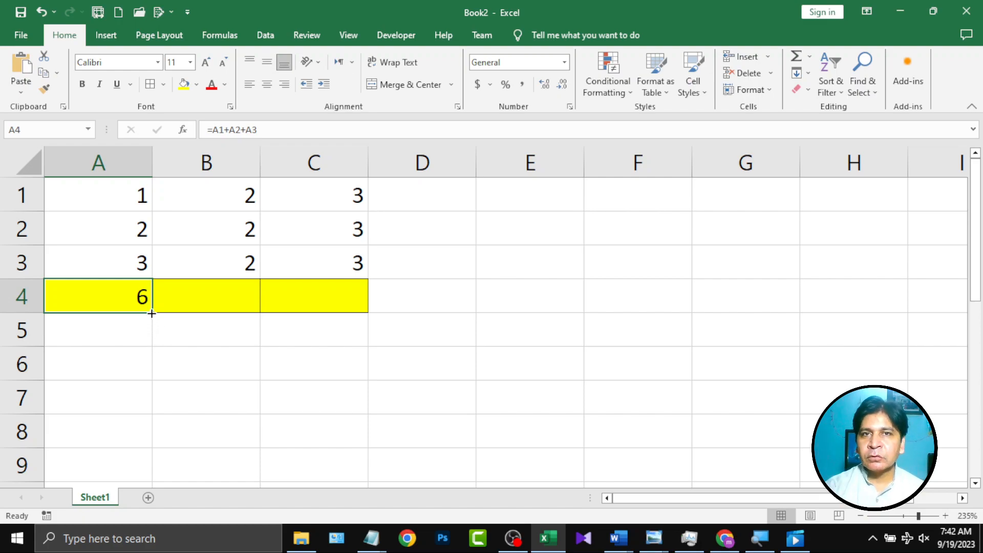
Step: Fill the A4 formula across into B4, and set cell B1 to 1
{"action": "left_click_drag", "start_coordinate": [152, 313], "coordinate": [237, 303]}
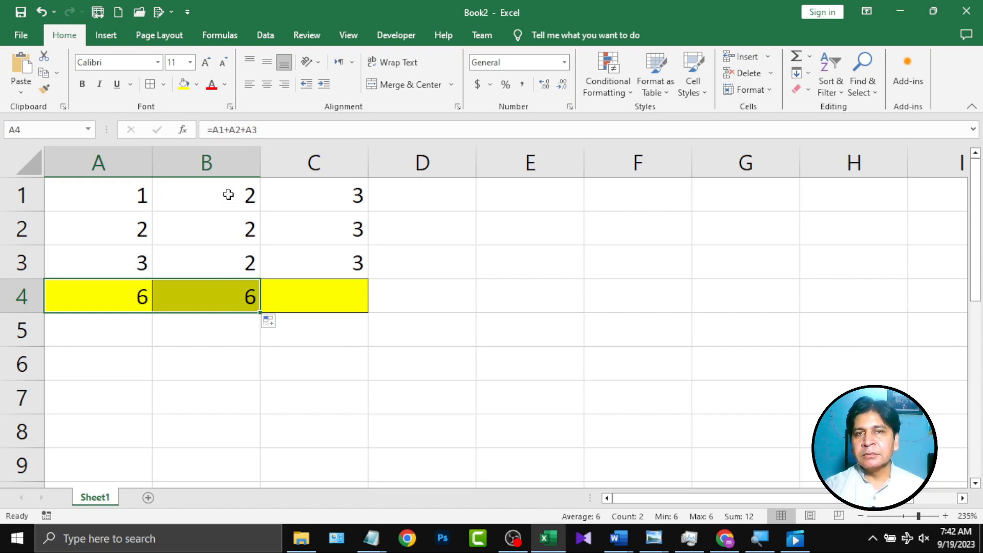
{"action": "left_click_drag", "start_coordinate": [229, 195], "coordinate": [226, 266]}
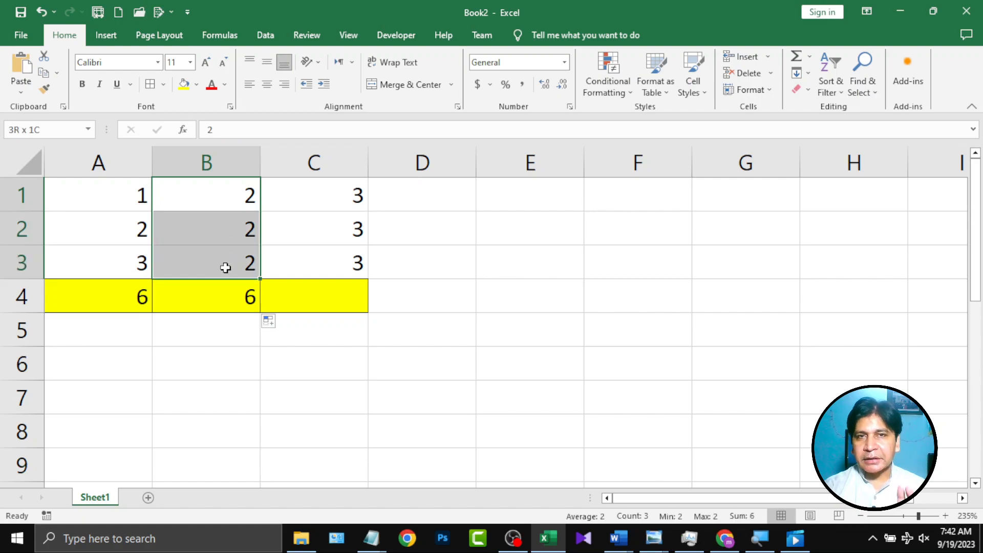
{"action": "left_click", "coordinate": [228, 196]}
{"action": "type", "text": "1"}
{"action": "key", "text": "Return"}
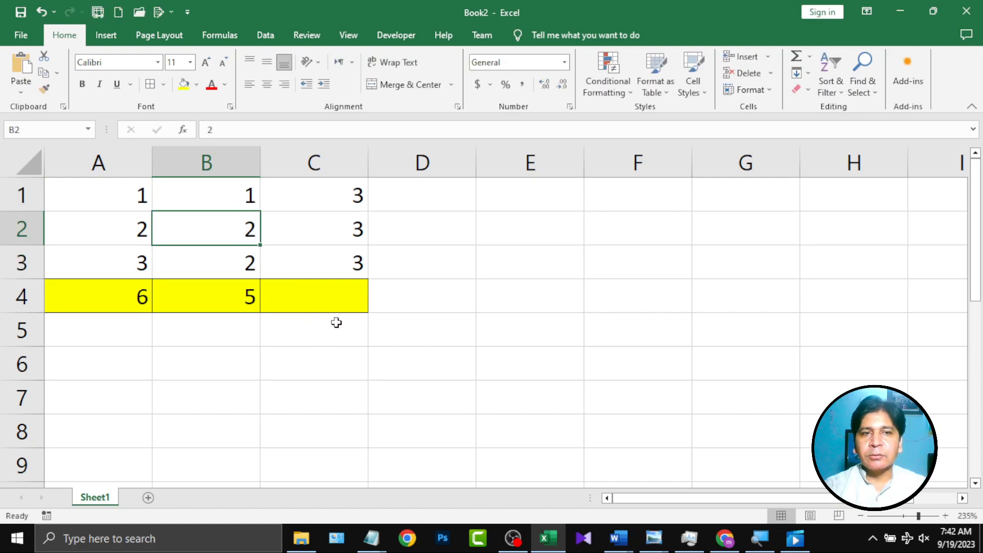
Step: Check the range B1:B3 against its total and compare the formulas in A4 and B4
{"action": "left_click", "coordinate": [231, 297]}
{"action": "left_click_drag", "start_coordinate": [230, 203], "coordinate": [241, 255]}
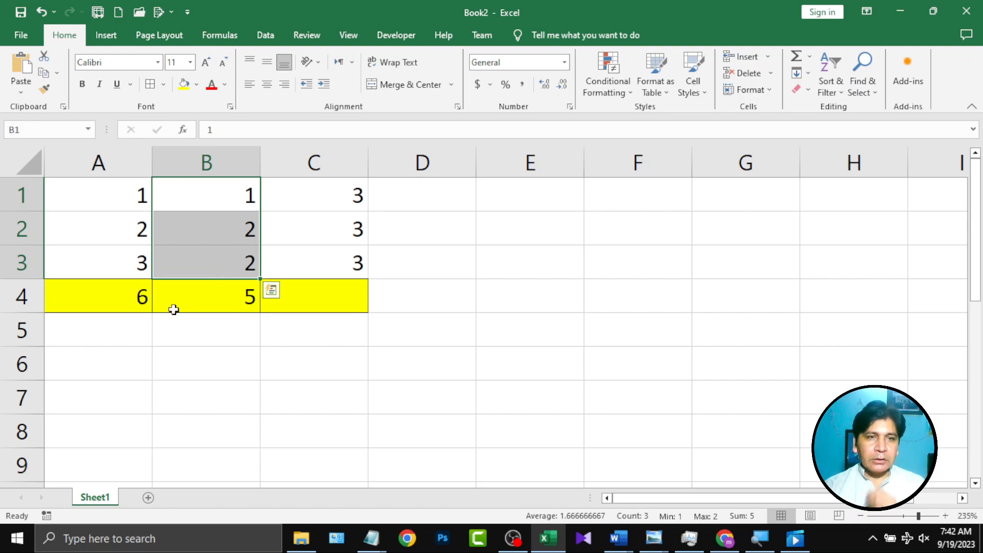
{"action": "left_click", "coordinate": [99, 296]}
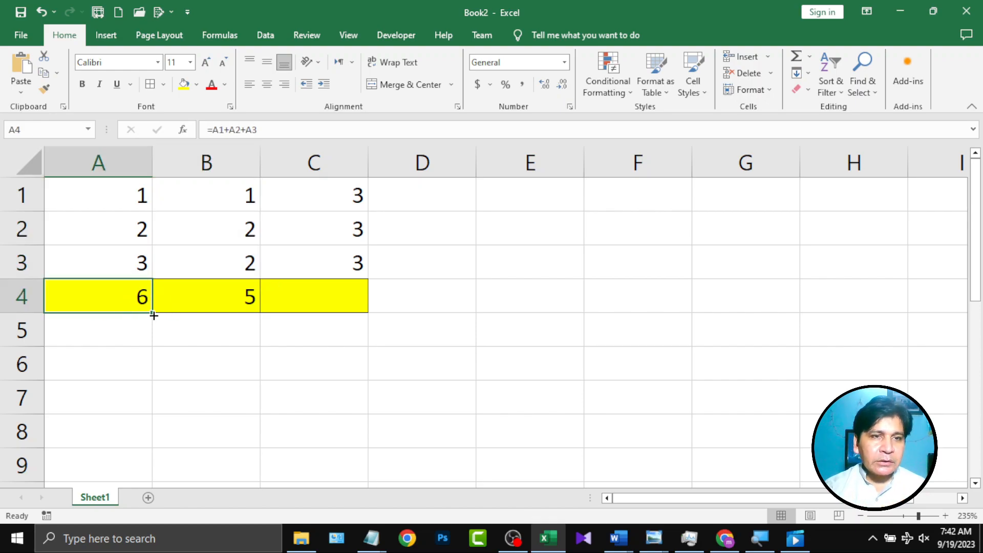
{"action": "left_click", "coordinate": [210, 297]}
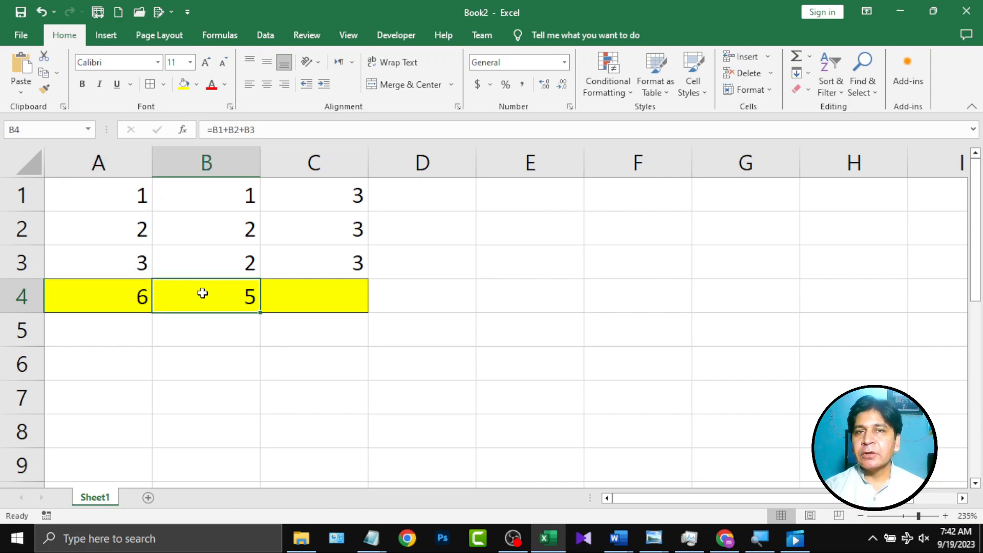
Step: Fill the A4 formula into B4 again and select B4 to review its formula
{"action": "left_click", "coordinate": [95, 302]}
{"action": "left_click_drag", "start_coordinate": [151, 314], "coordinate": [262, 310]}
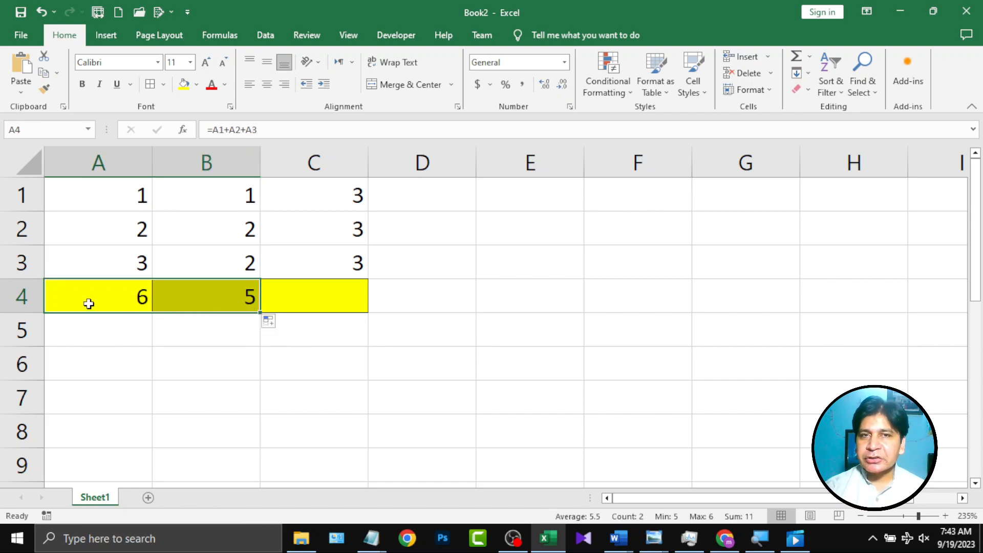
{"action": "left_click", "coordinate": [219, 300]}
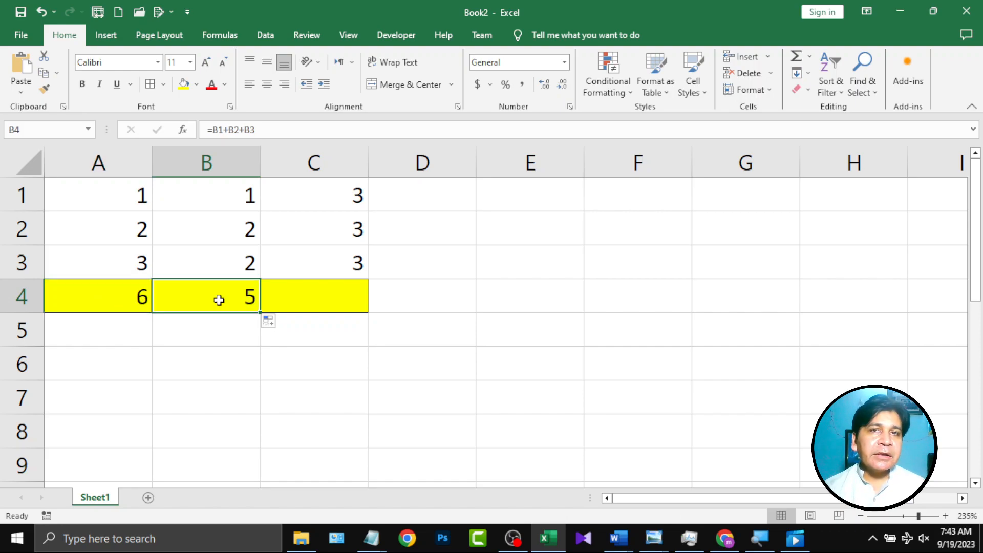
Step: Highlight the references A1 and A2 in the A4 formula to examine them, leaving the formula as it is
{"action": "double_click", "coordinate": [116, 293]}
{"action": "left_click_drag", "start_coordinate": [61, 297], "coordinate": [87, 297]}
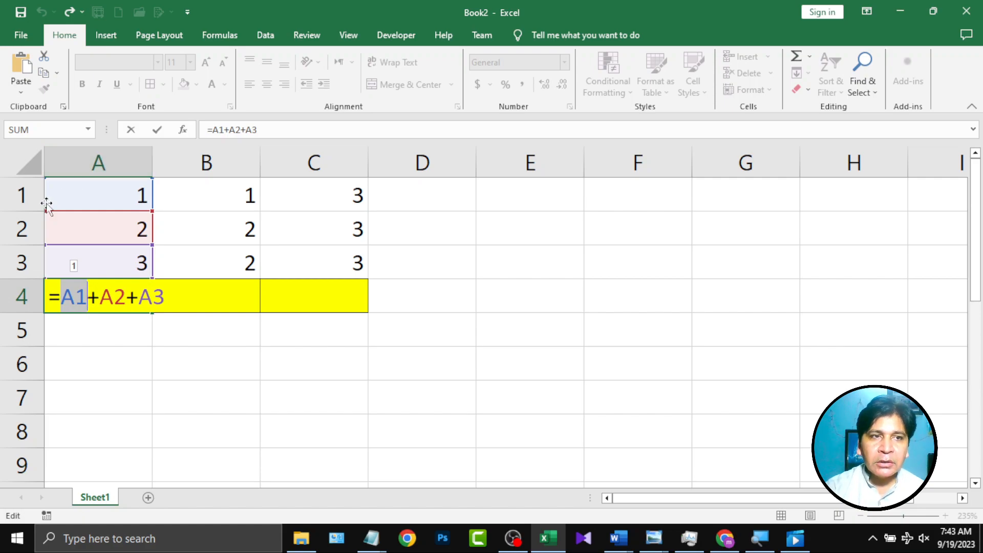
{"action": "left_click", "coordinate": [102, 302]}
{"action": "left_click_drag", "start_coordinate": [102, 302], "coordinate": [127, 301]}
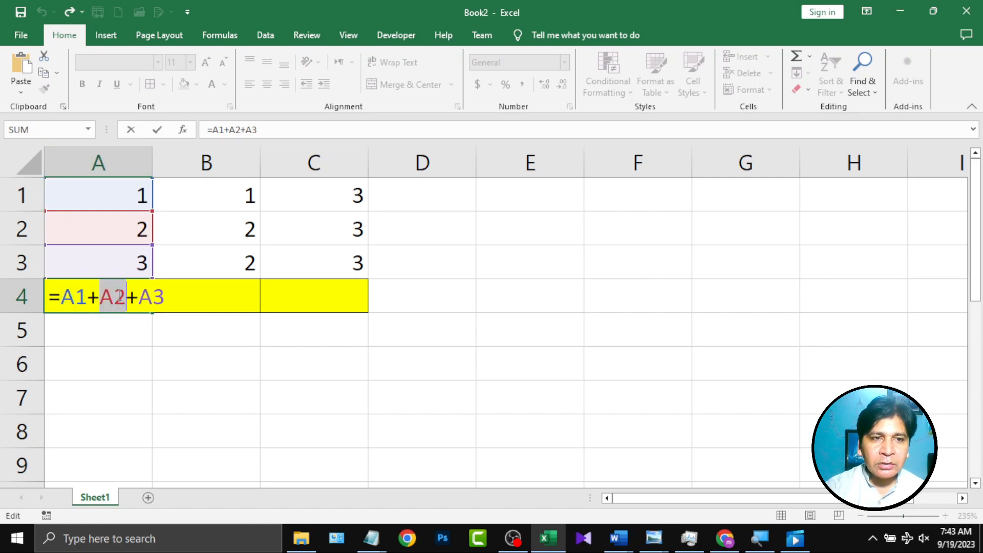
{"action": "key", "text": "Escape"}
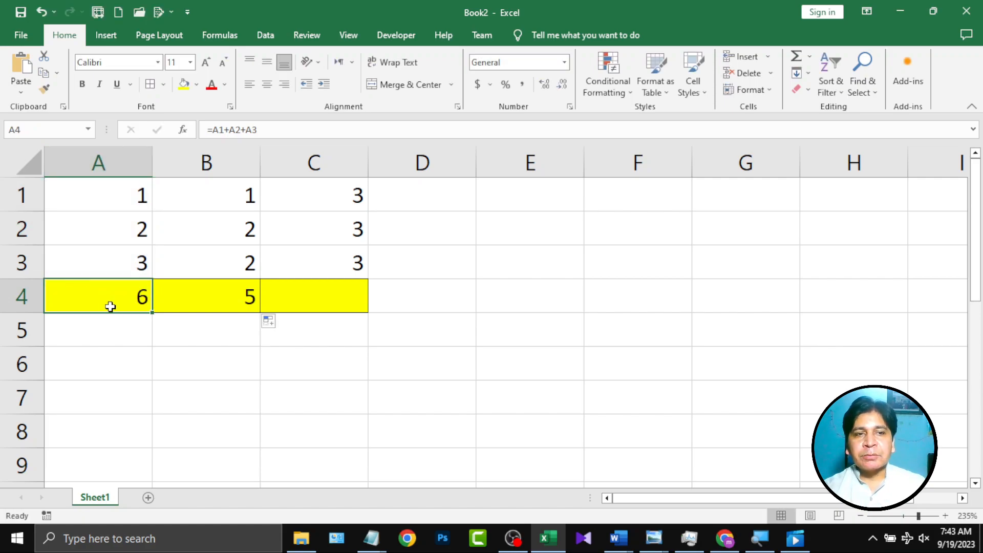
Step: Examine the B4 formula by highlighting its B1 reference and the first plus sign, keeping the formula as it is
{"action": "left_click", "coordinate": [236, 298]}
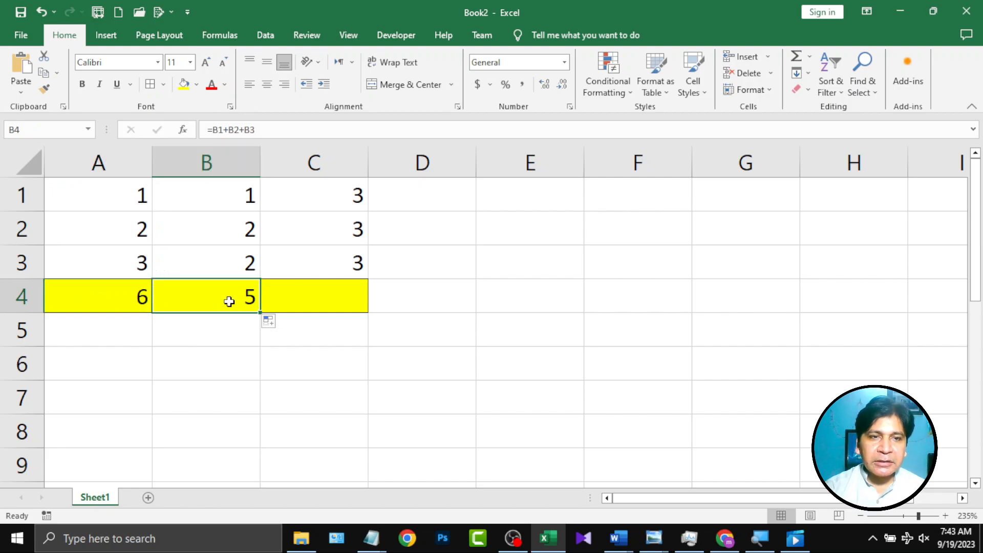
{"action": "double_click", "coordinate": [227, 300]}
{"action": "left_click_drag", "start_coordinate": [168, 297], "coordinate": [183, 297]}
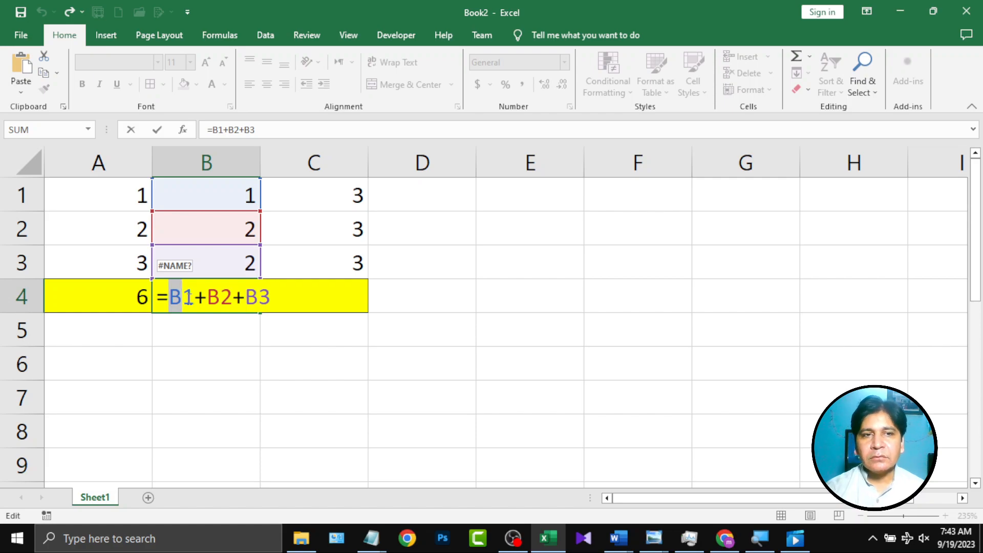
{"action": "left_click_drag", "start_coordinate": [169, 299], "coordinate": [191, 299]}
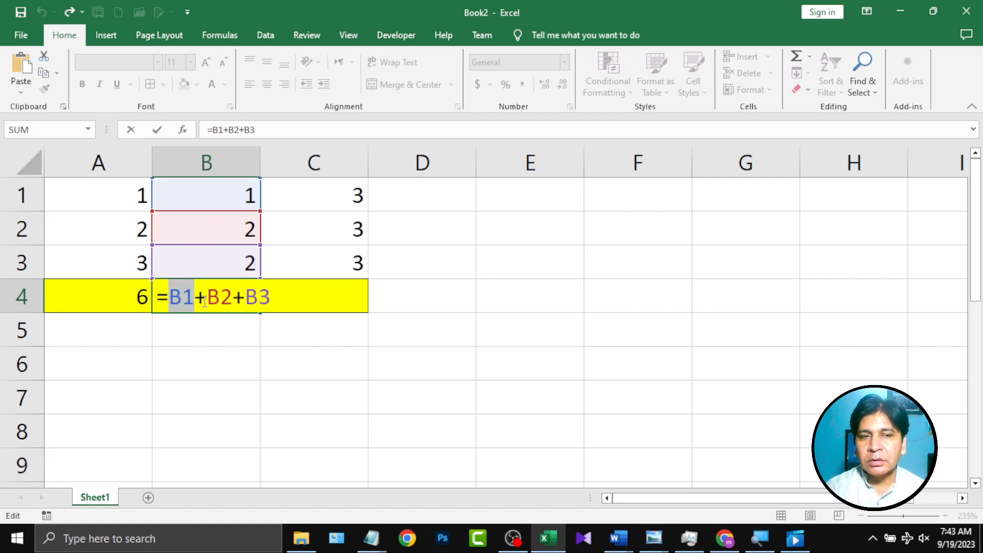
{"action": "mouse_move", "coordinate": [211, 297]}
{"action": "left_mouse_down"}
{"action": "mouse_move", "coordinate": [238, 296]}
{"action": "mouse_move", "coordinate": [195, 297]}
{"action": "left_mouse_up"}
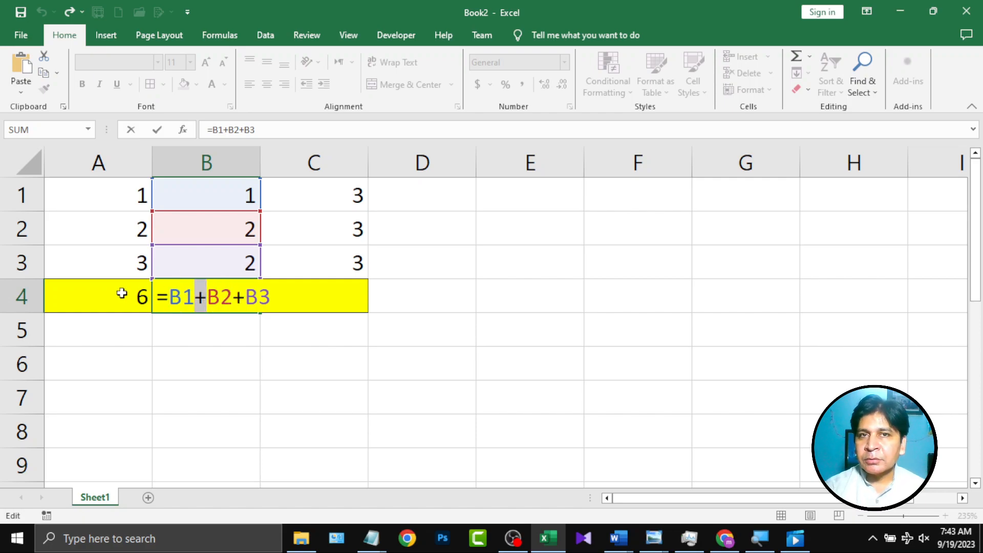
{"action": "key", "text": "ctrl+Return"}
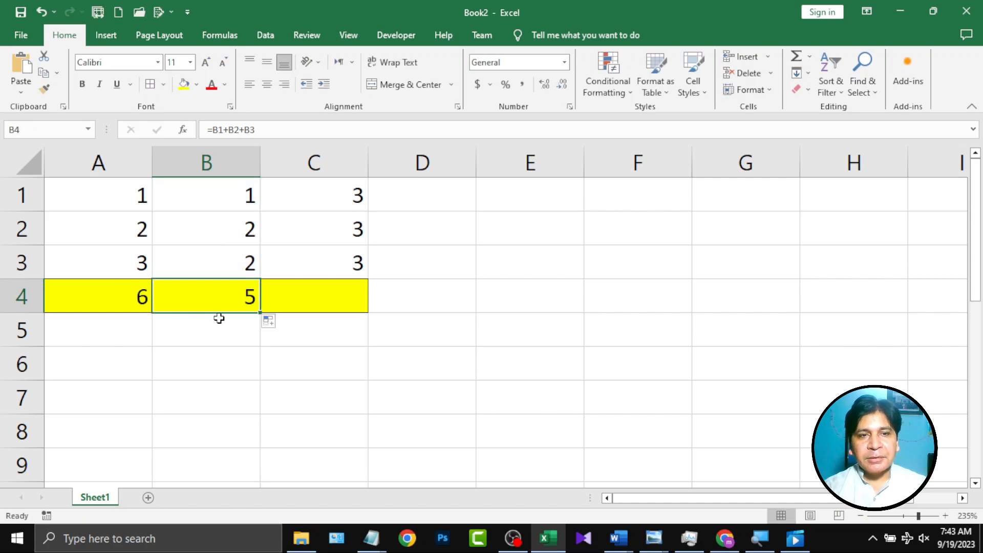
Step: Fill the B4 formula across into C4, highlight C1:C3 and open the C4 formula to view its references
{"action": "left_click_drag", "start_coordinate": [260, 313], "coordinate": [353, 310]}
{"action": "left_click_drag", "start_coordinate": [335, 191], "coordinate": [344, 277]}
{"action": "left_click", "coordinate": [339, 315]}
{"action": "left_click", "coordinate": [333, 293]}
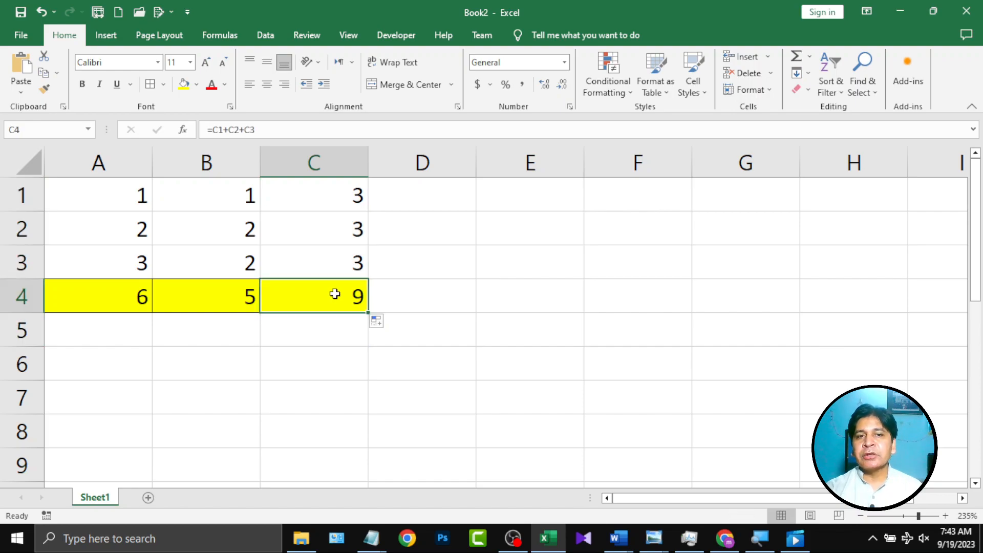
{"action": "double_click", "coordinate": [328, 293]}
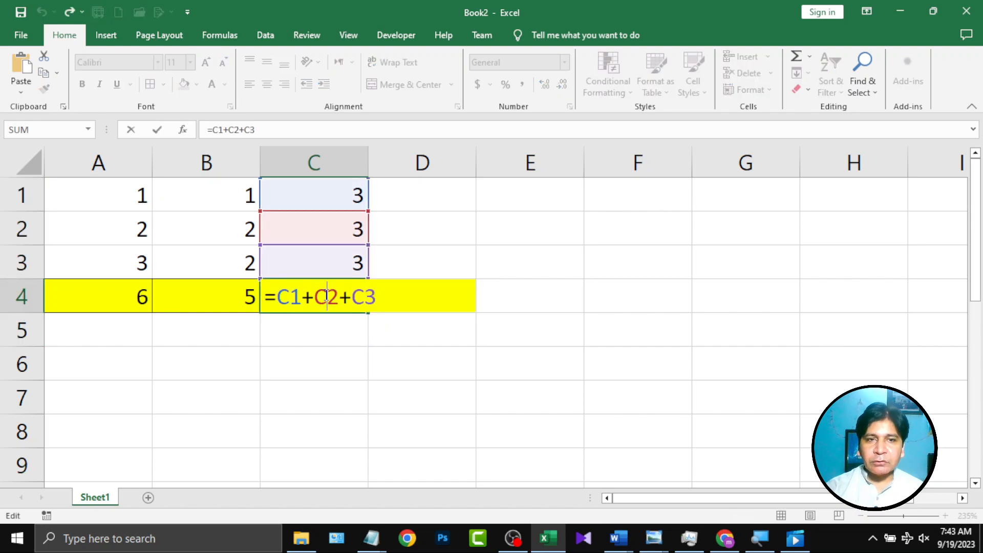
Step: Review the formulas in A4, B4 and C4 in edit mode to compare their column references, leaving each formula as it is
{"action": "left_click_drag", "start_coordinate": [278, 296], "coordinate": [360, 304]}
{"action": "key", "text": "Escape"}
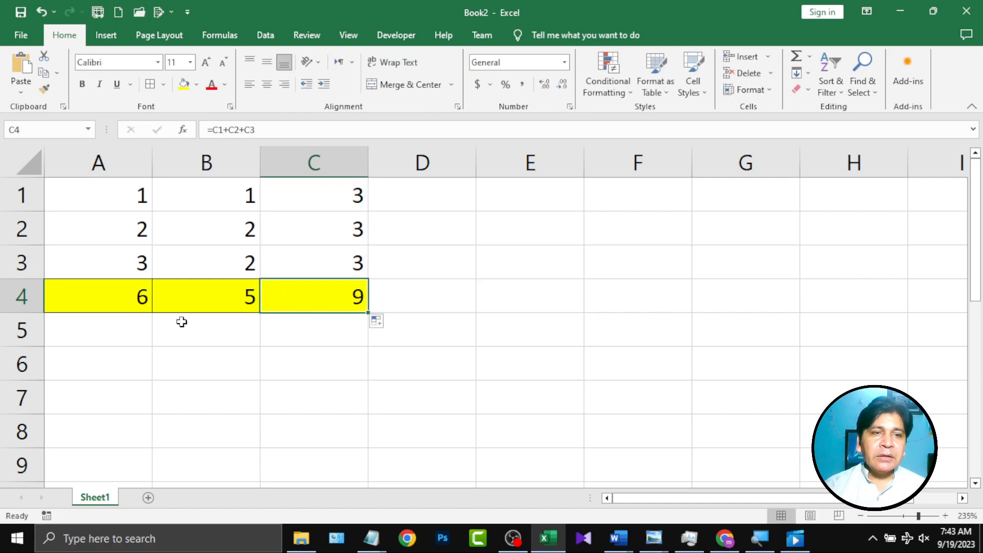
{"action": "left_click", "coordinate": [128, 306]}
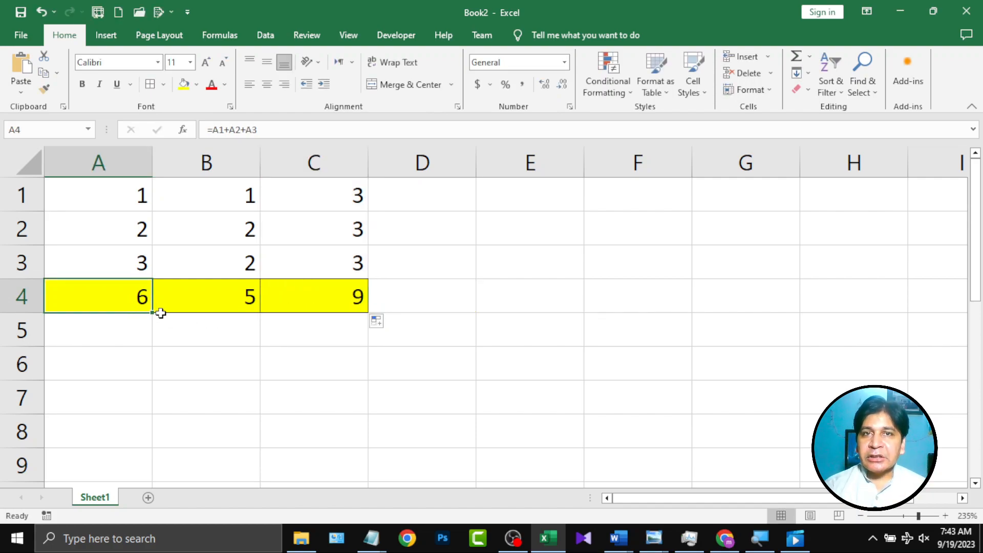
{"action": "double_click", "coordinate": [117, 292]}
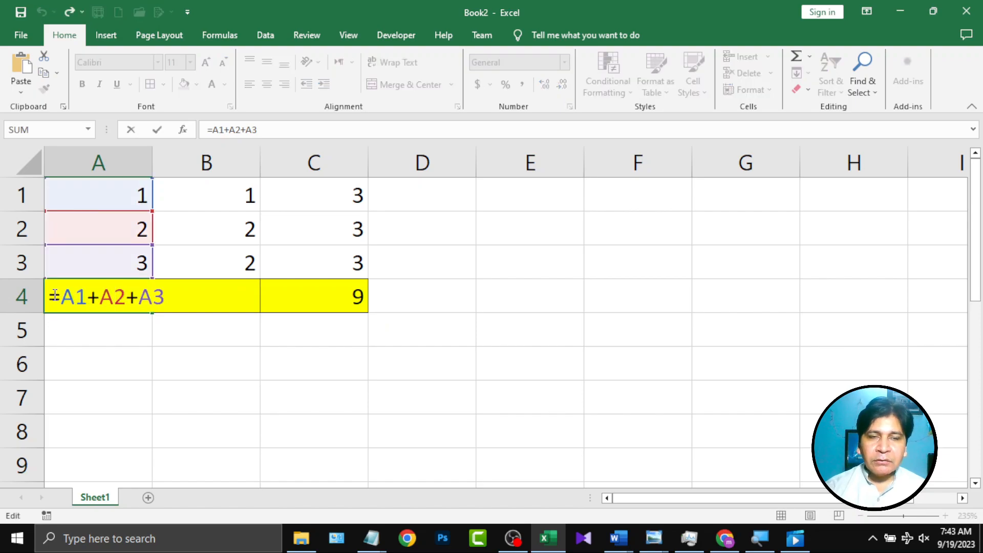
{"action": "key", "text": "Escape"}
{"action": "double_click", "coordinate": [244, 297]}
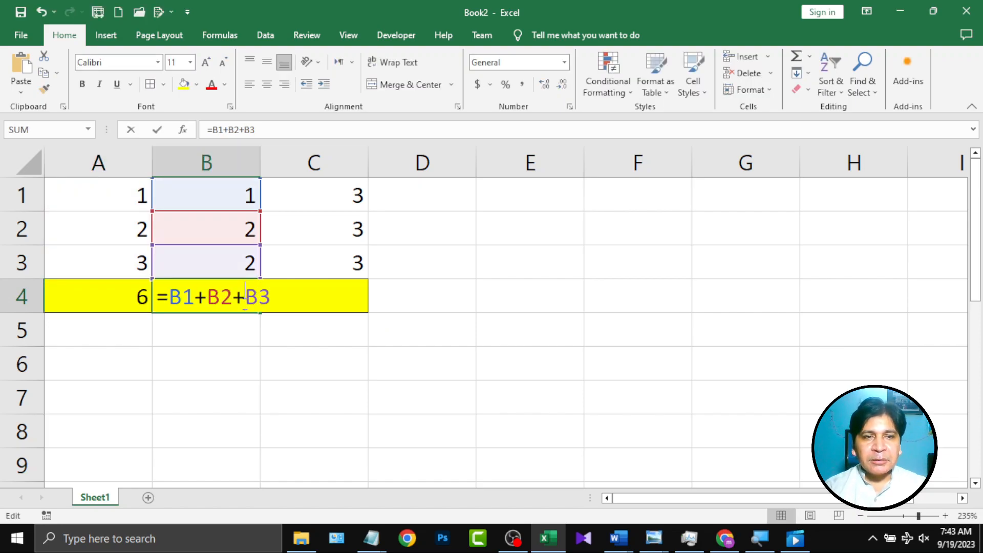
{"action": "key", "text": "Escape"}
{"action": "double_click", "coordinate": [330, 306]}
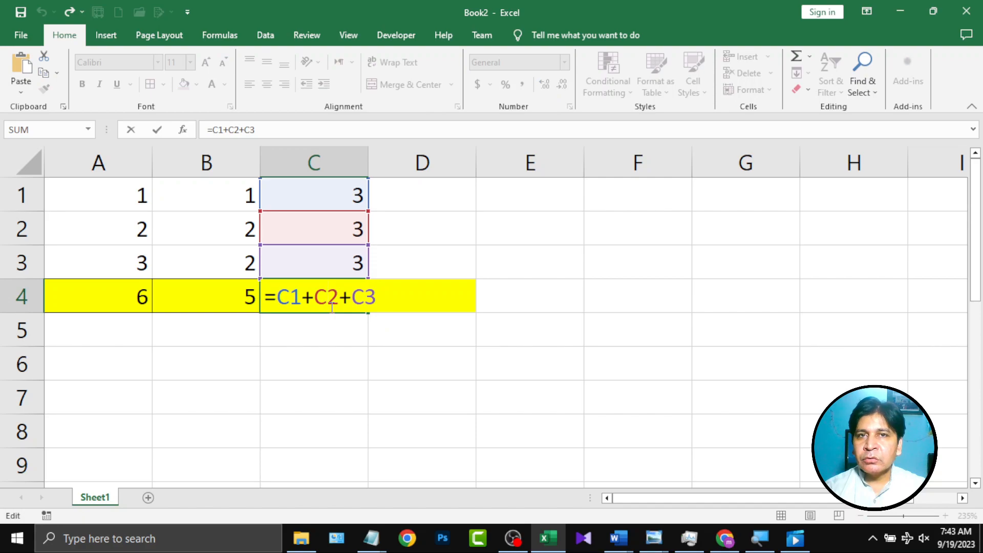
{"action": "key", "text": "Escape"}
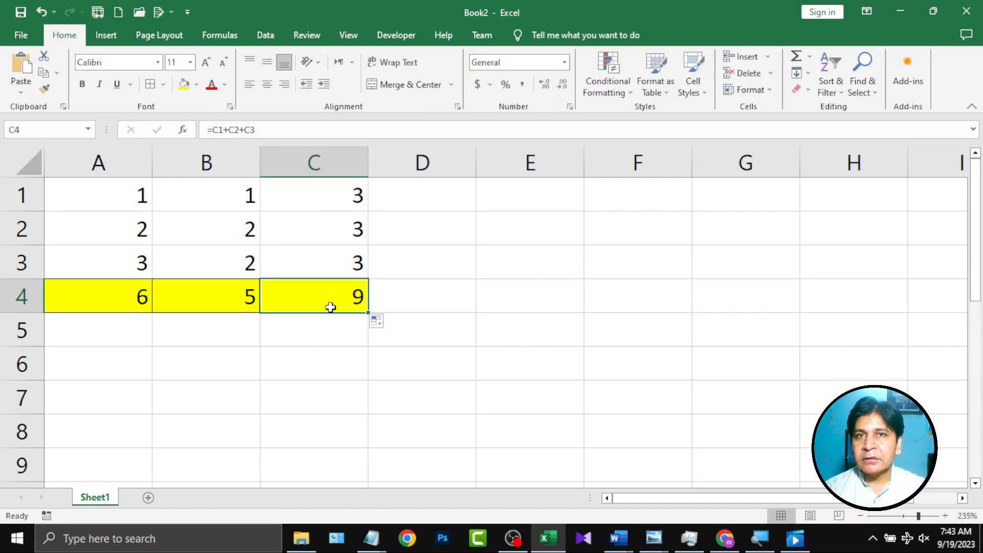
Step: Enter the label "Relative Ref" in cell C6
{"action": "left_click", "coordinate": [342, 372]}
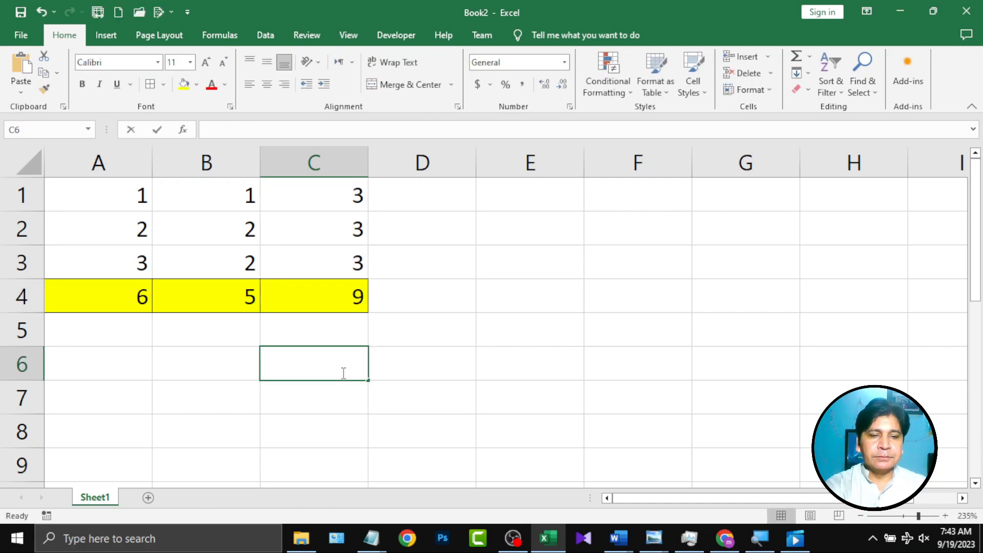
{"action": "type", "text": "Relative Ref"}
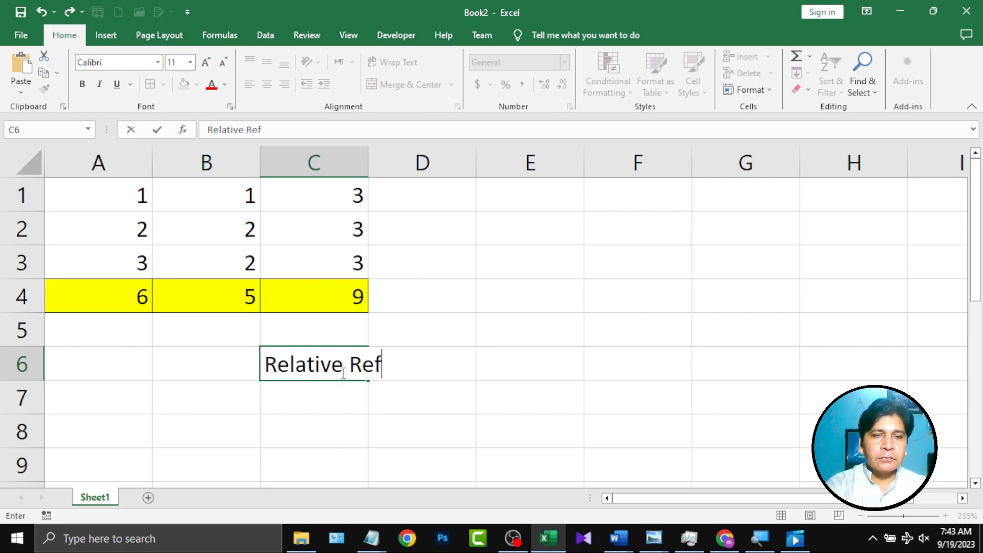
{"action": "key", "text": "Return"}
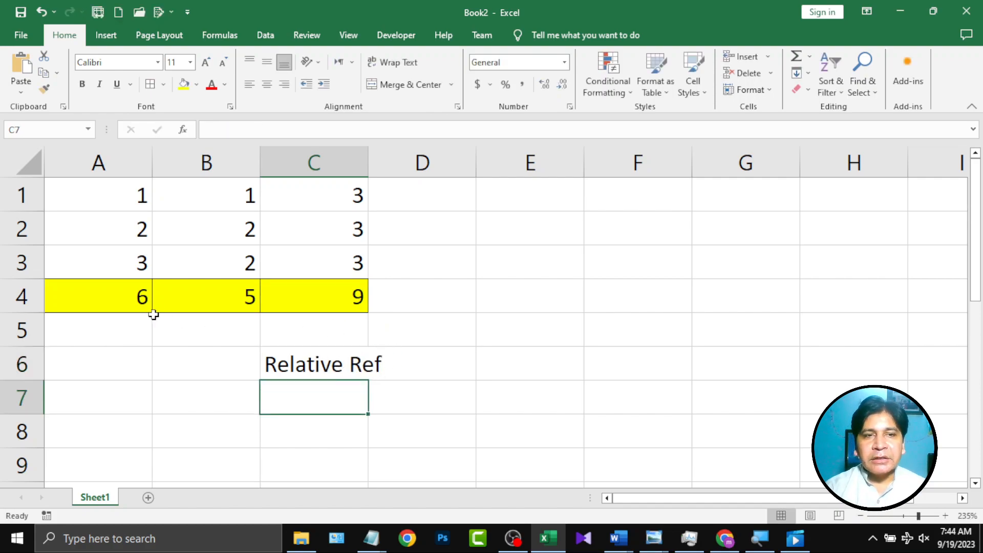
Step: Highlight the ranges A1:A3, B1:B3 and C1:C3 in turn to examine the values each total refers to
{"action": "left_click_drag", "start_coordinate": [137, 195], "coordinate": [123, 272]}
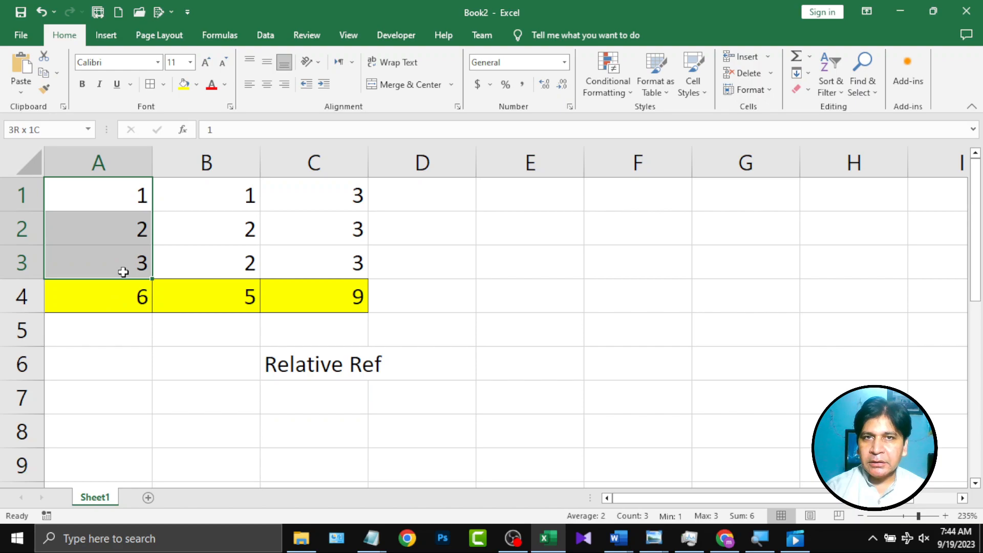
{"action": "left_click_drag", "start_coordinate": [225, 204], "coordinate": [246, 259]}
{"action": "left_click_drag", "start_coordinate": [359, 196], "coordinate": [362, 262]}
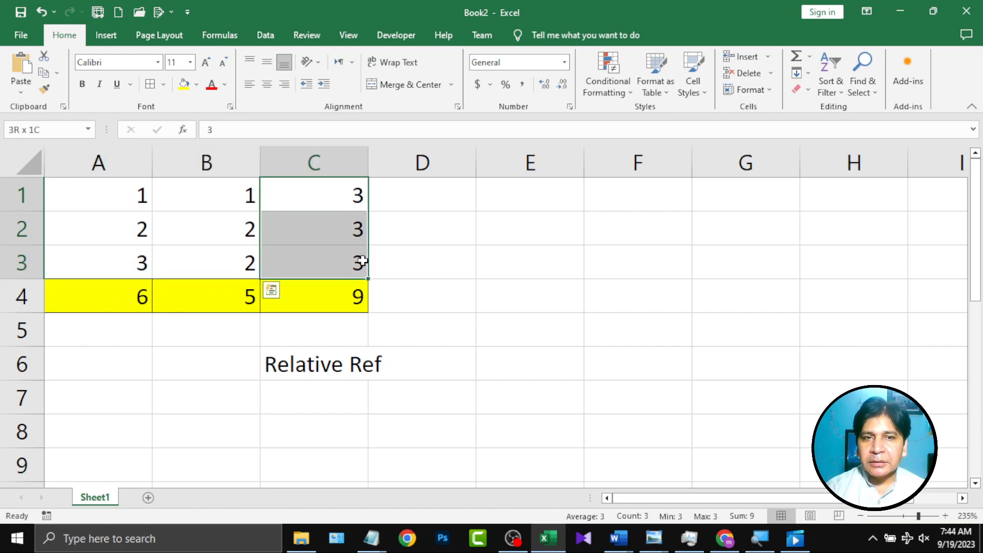
Step: Clear the formulas from A4:C4, keeping the yellow cell fill
{"action": "left_click", "coordinate": [125, 290]}
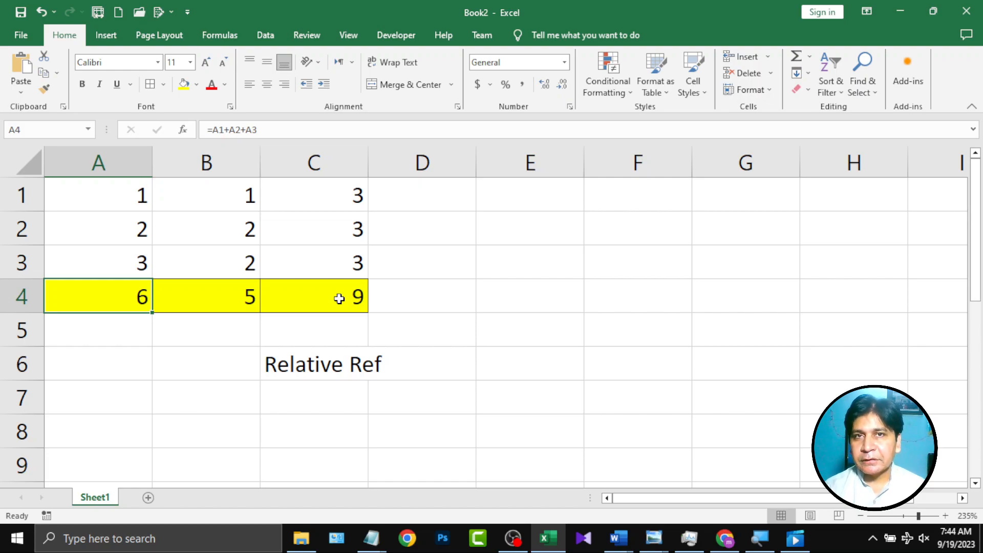
{"action": "left_click_drag", "start_coordinate": [111, 297], "coordinate": [327, 308]}
{"action": "key", "text": "Delete"}
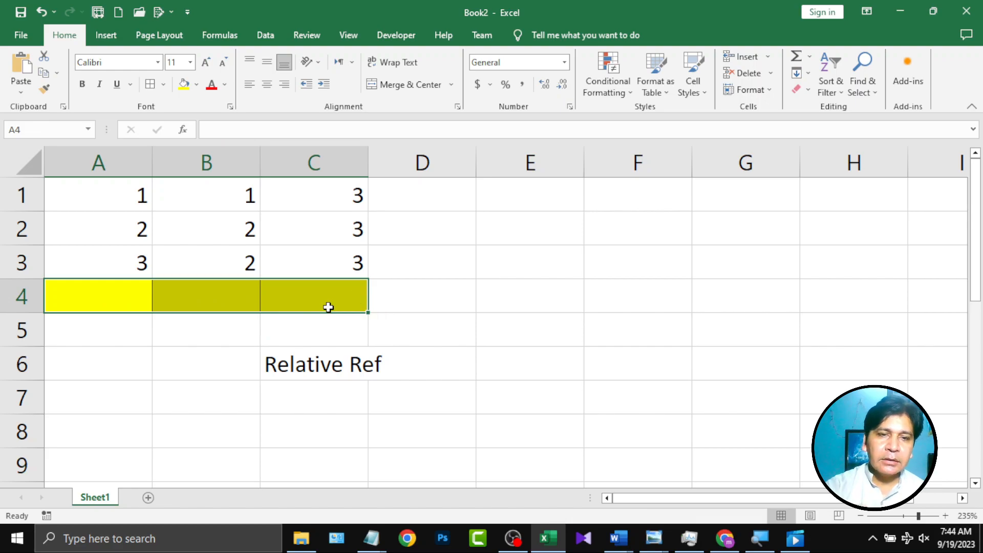
Step: Enter the label "Absolute ref" in cell C7
{"action": "left_click", "coordinate": [296, 405]}
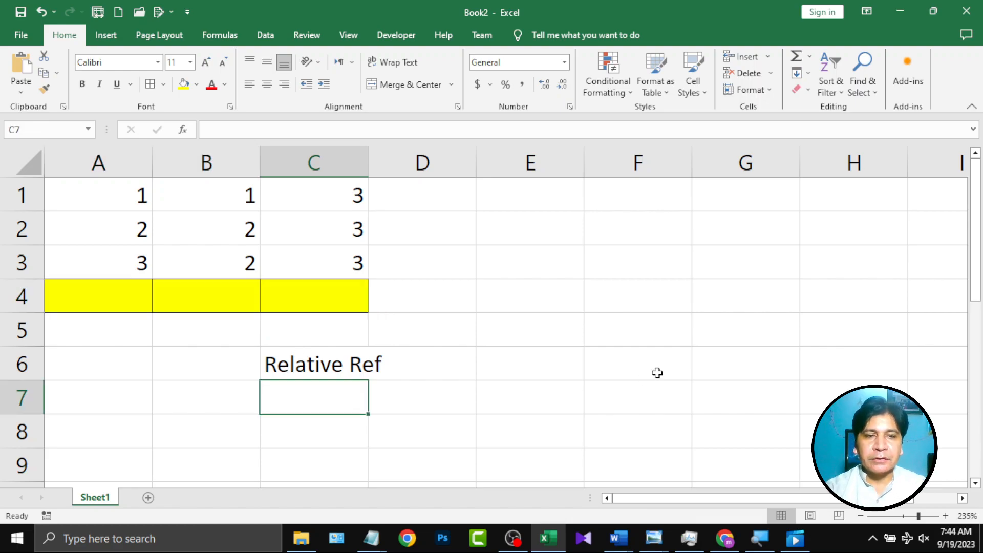
{"action": "type", "text": "Absolute "}
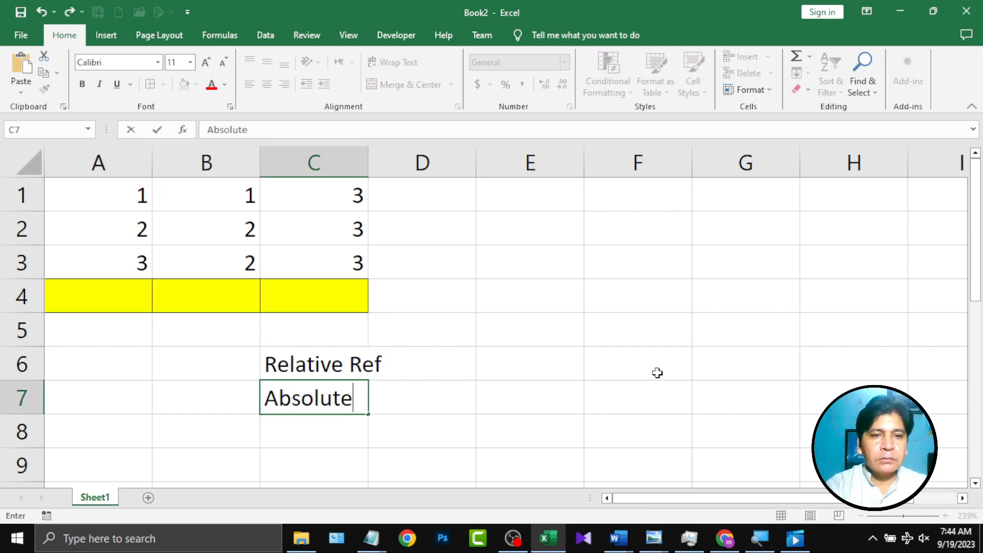
{"action": "type", "text": "ref"}
{"action": "key", "text": "Return"}
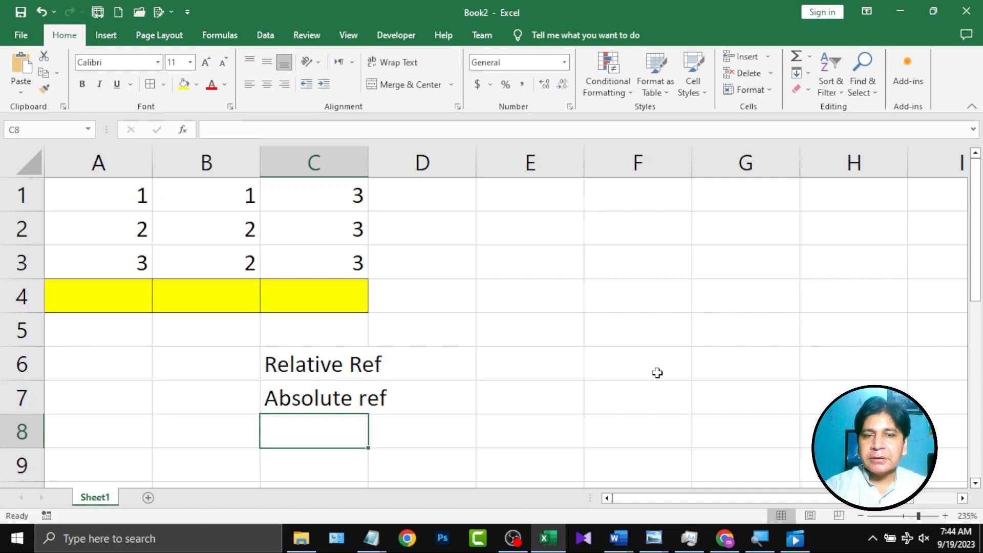
Step: Build the formula =A1+A2+A3 in cell A4 by picking the three cells above, keeping the cell in edit mode
{"action": "left_click", "coordinate": [91, 294]}
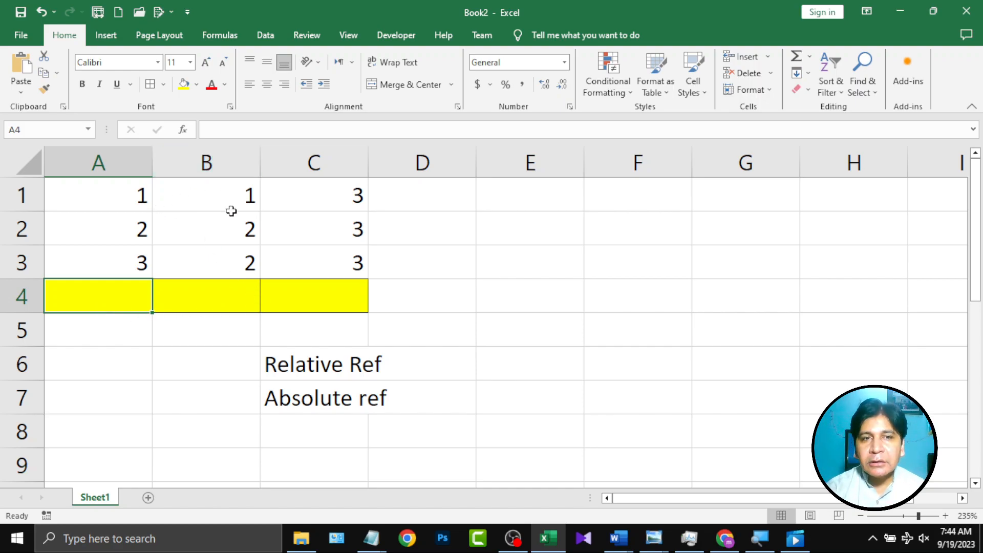
{"action": "left_click_drag", "start_coordinate": [121, 193], "coordinate": [111, 263]}
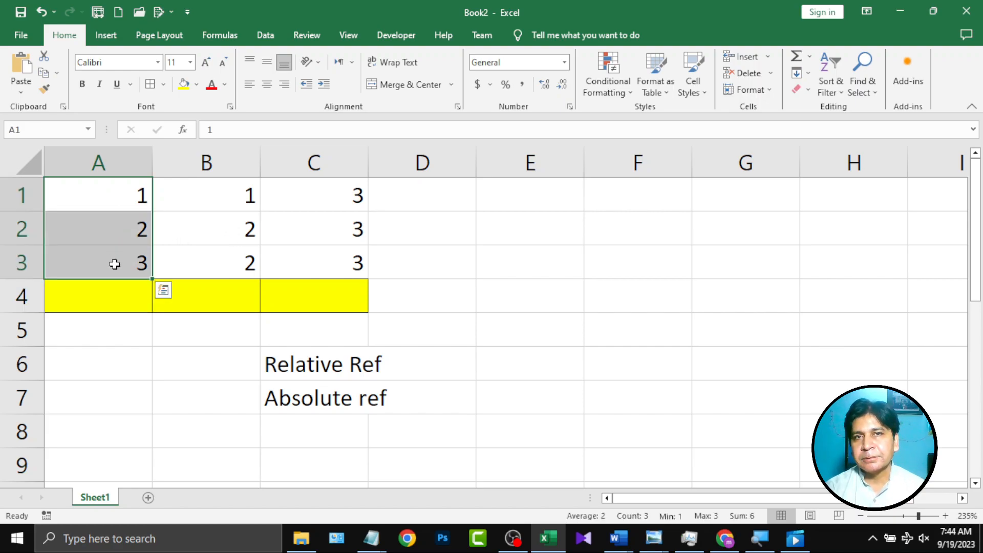
{"action": "left_click", "coordinate": [120, 296]}
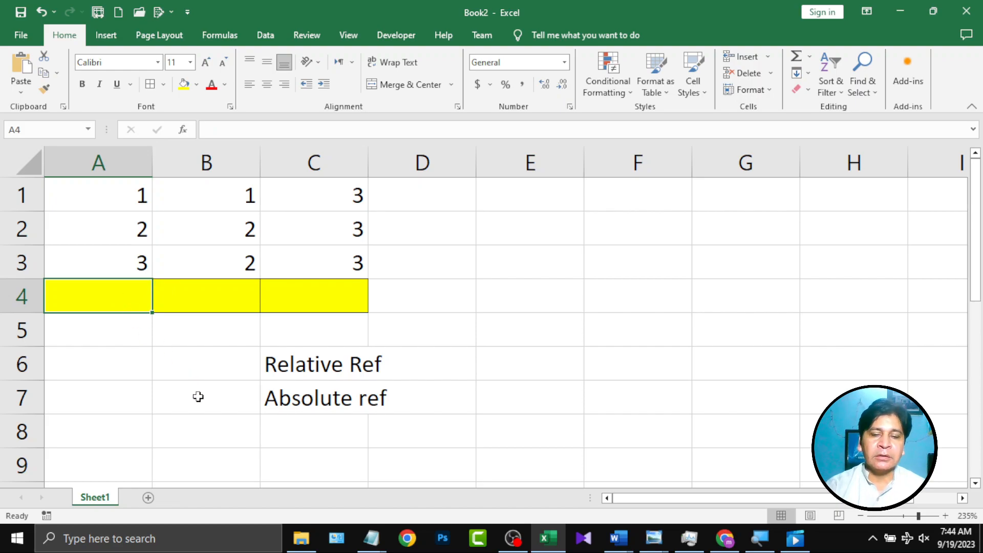
{"action": "type", "text": "="}
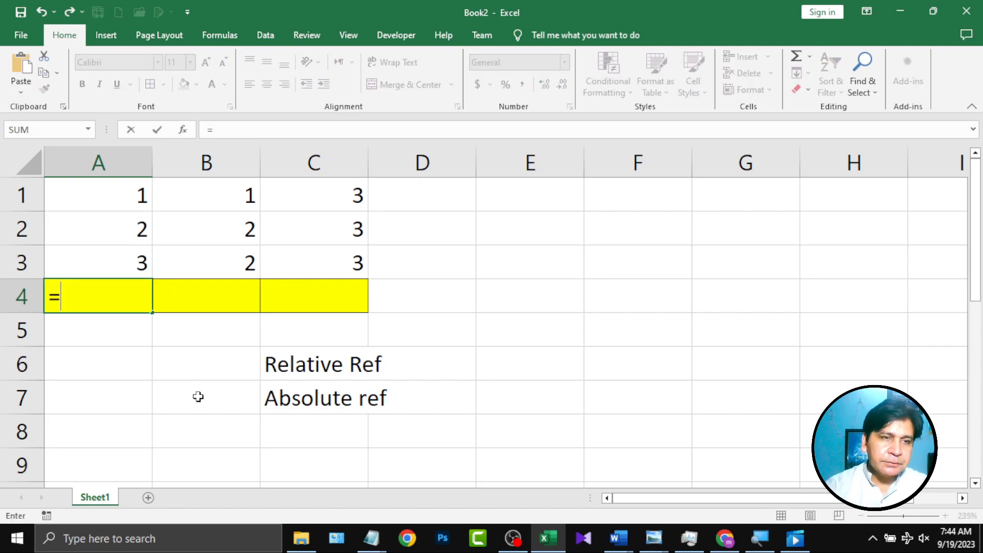
{"action": "left_click", "coordinate": [121, 195]}
{"action": "type", "text": "+"}
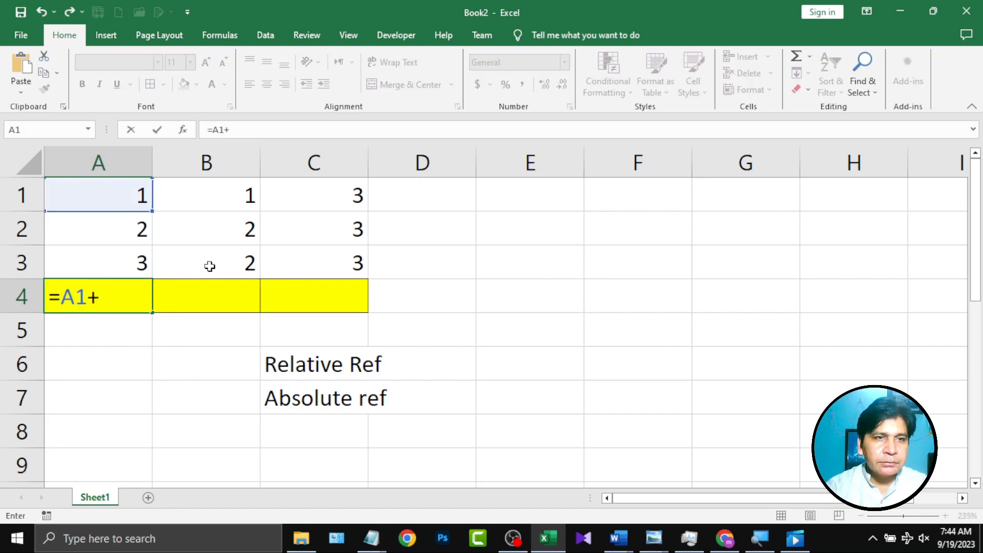
{"action": "left_click", "coordinate": [105, 234]}
{"action": "type", "text": "+"}
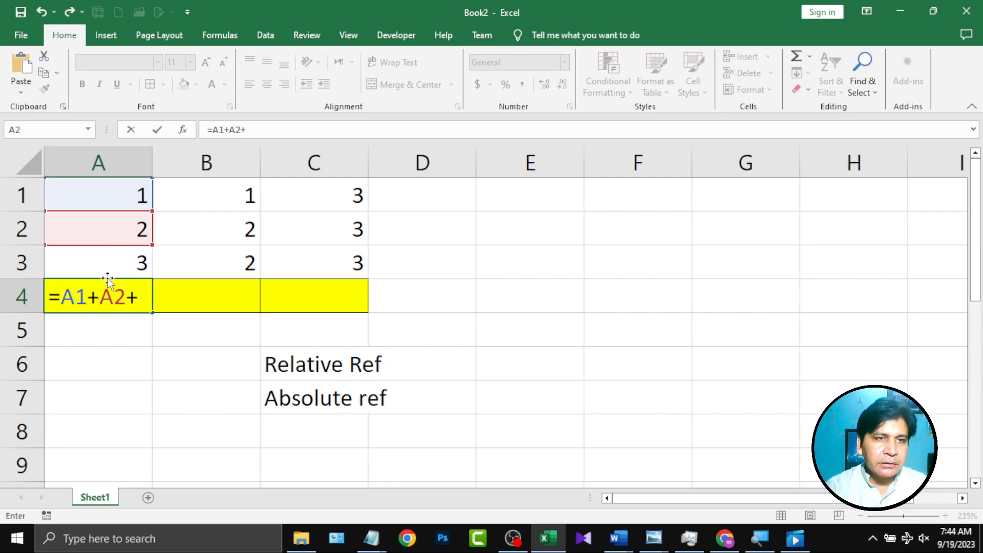
{"action": "left_click", "coordinate": [119, 259]}
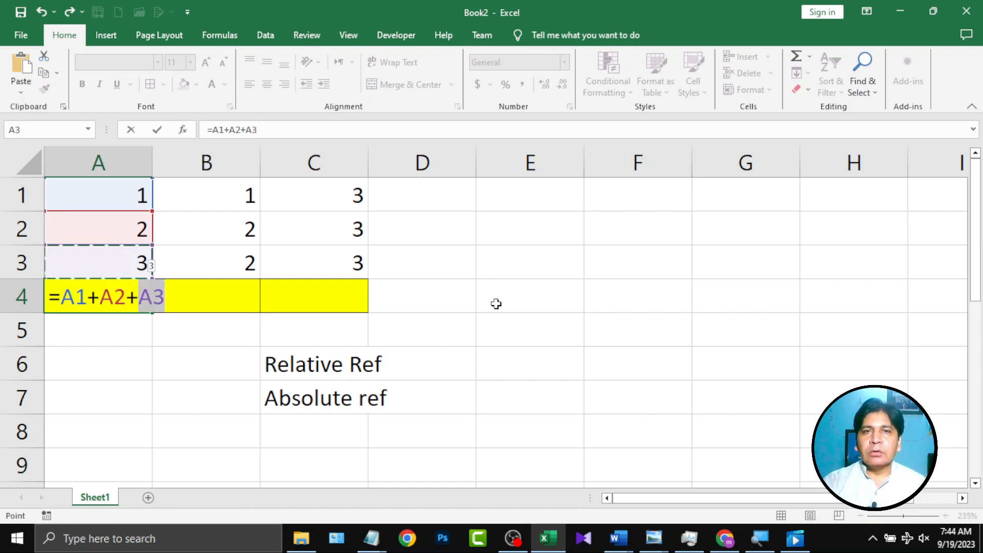
Step: Convert all references in the A4 formula to absolute ones so it reads =$A$1+$A$2+$A$3
{"action": "left_click_drag", "start_coordinate": [67, 297], "coordinate": [172, 297]}
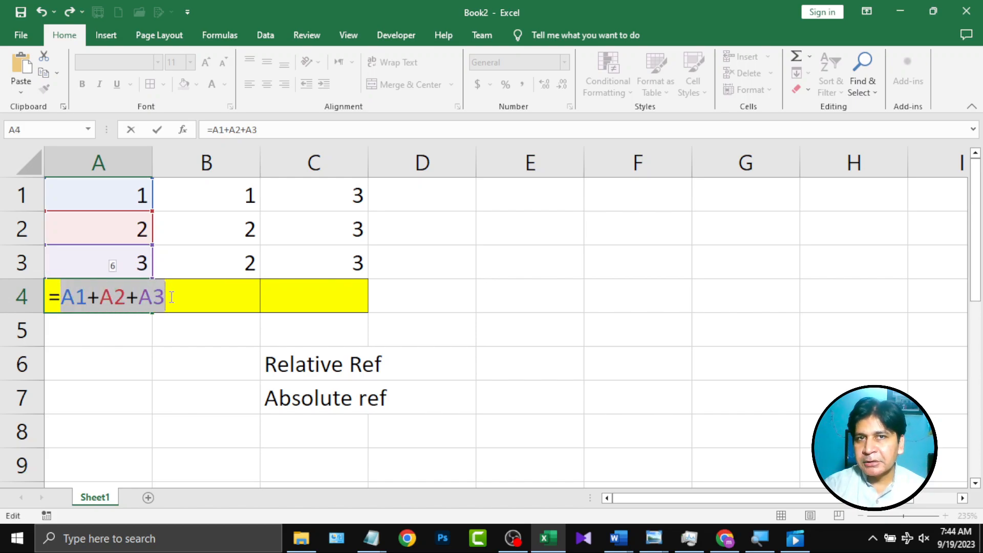
{"action": "double_click", "coordinate": [87, 298]}
{"action": "left_click_drag", "start_coordinate": [87, 298], "coordinate": [164, 300]}
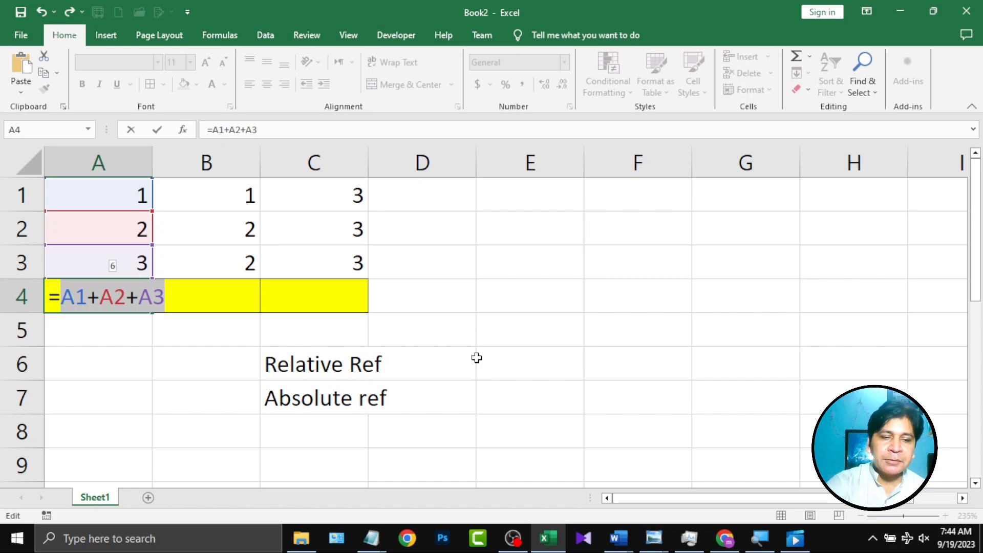
{"action": "key", "text": "F4"}
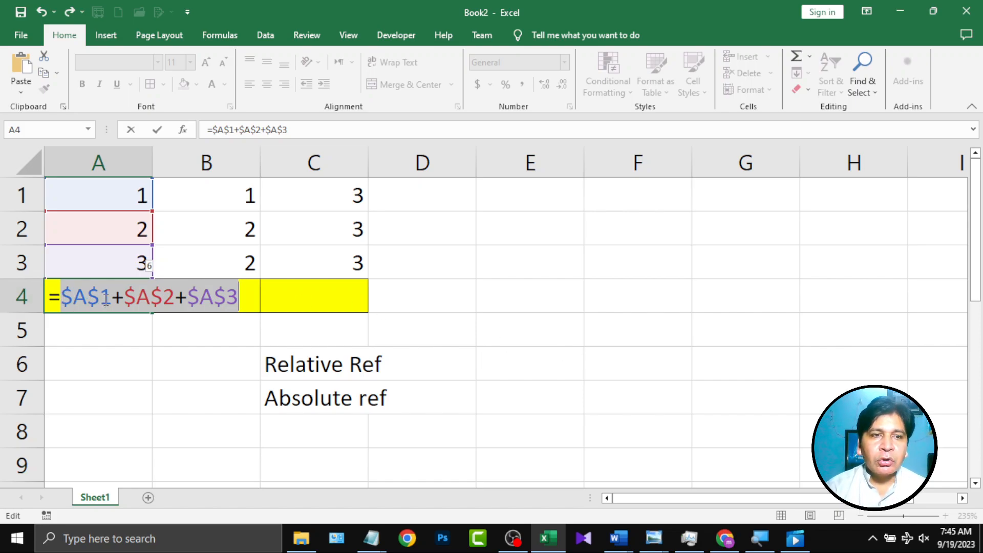
Step: Highlight $A$1, $A$2 and $A$3 in the A4 formula one by one to examine the absolute references
{"action": "left_click_drag", "start_coordinate": [66, 299], "coordinate": [110, 299]}
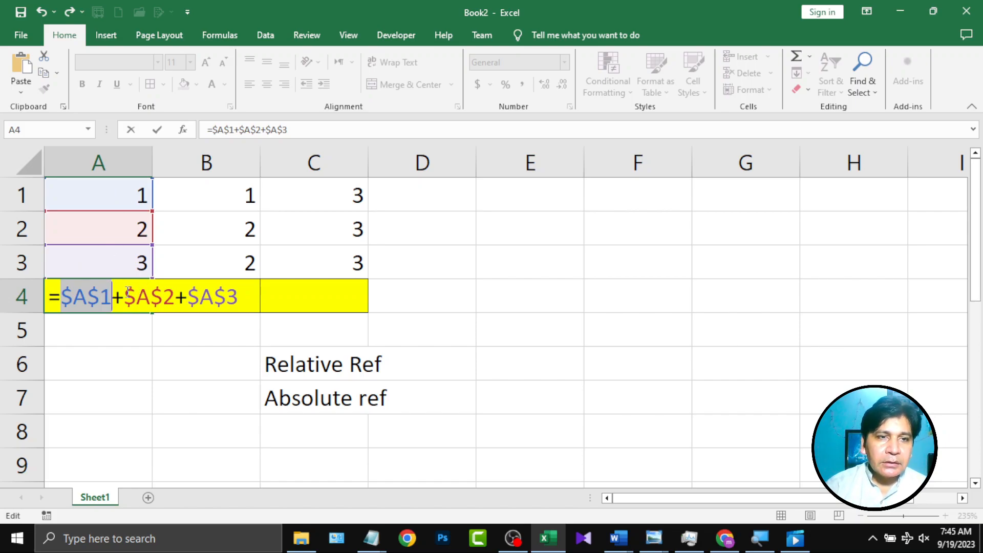
{"action": "left_click_drag", "start_coordinate": [124, 297], "coordinate": [172, 296]}
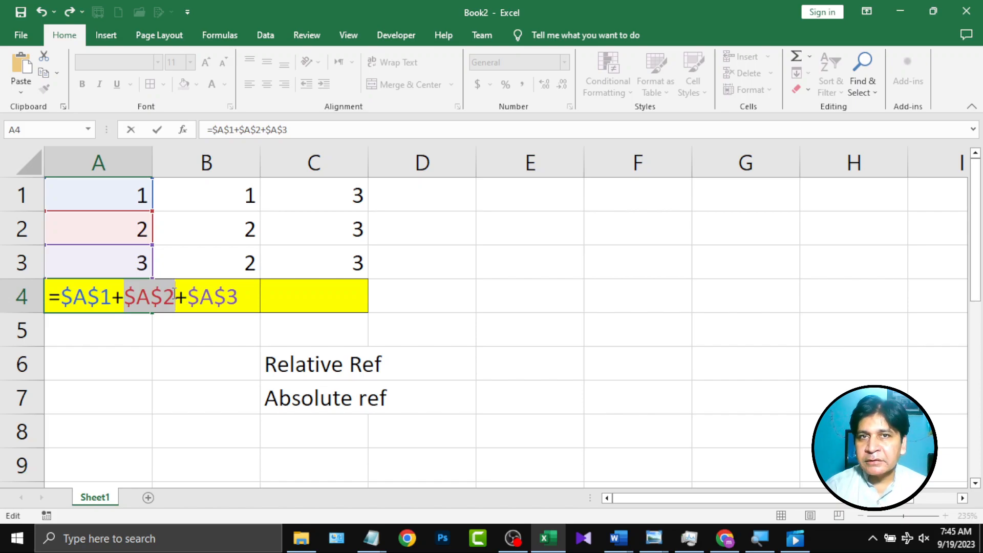
{"action": "left_click_drag", "start_coordinate": [187, 297], "coordinate": [268, 293]}
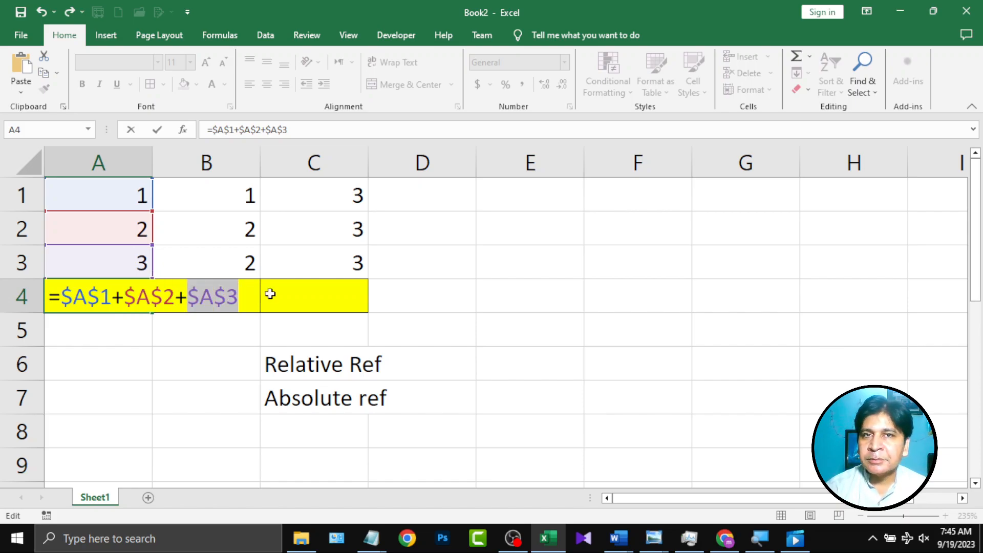
{"action": "left_click", "coordinate": [247, 298]}
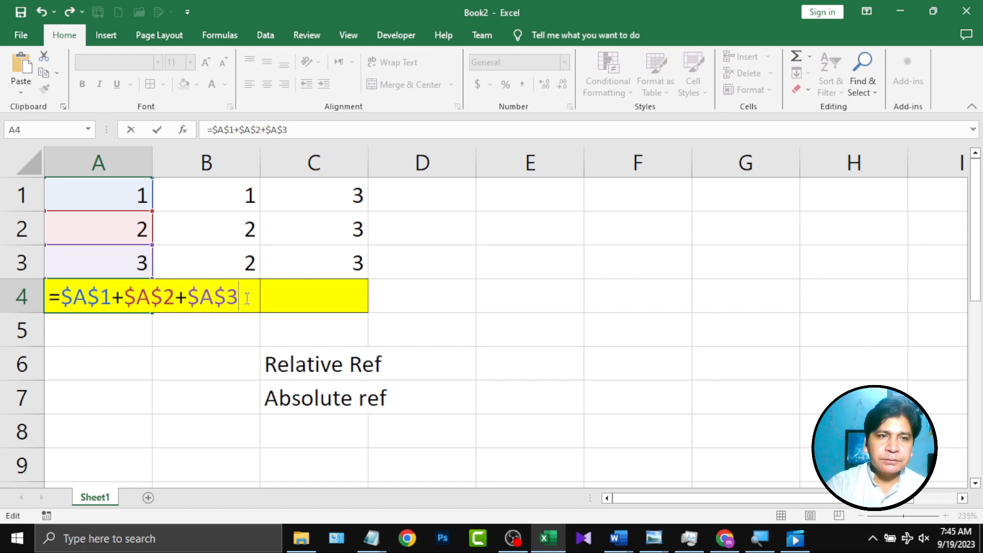
Step: Commit the absolute formula in A4 and fill it across into B4 and C4
{"action": "key", "text": "Return"}
{"action": "left_click", "coordinate": [103, 306]}
{"action": "left_click_drag", "start_coordinate": [152, 314], "coordinate": [262, 313]}
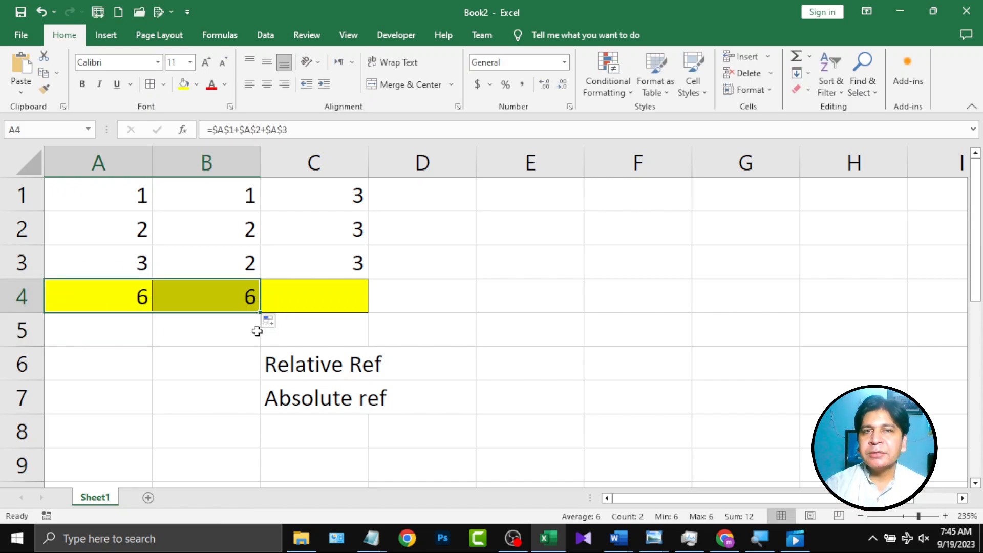
{"action": "left_click_drag", "start_coordinate": [261, 311], "coordinate": [364, 310]}
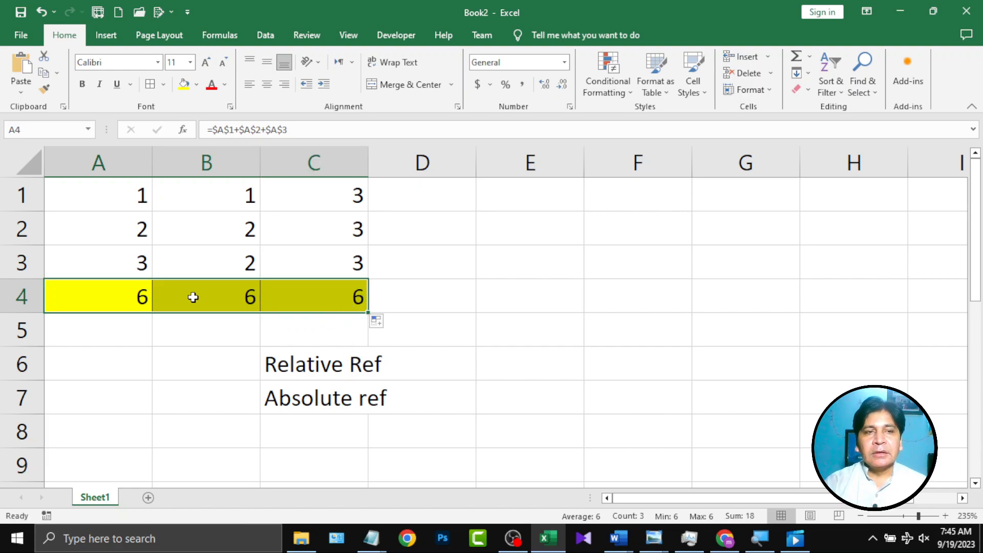
Step: Open the formulas in A4, B4 and C4 one by one to examine which cells their absolute references point to
{"action": "double_click", "coordinate": [110, 293]}
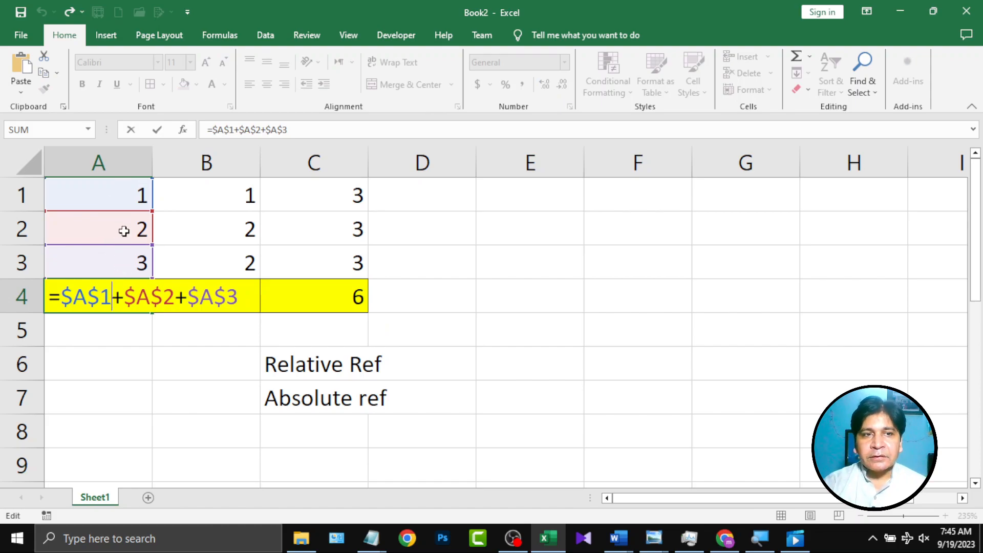
{"action": "key", "text": "Escape"}
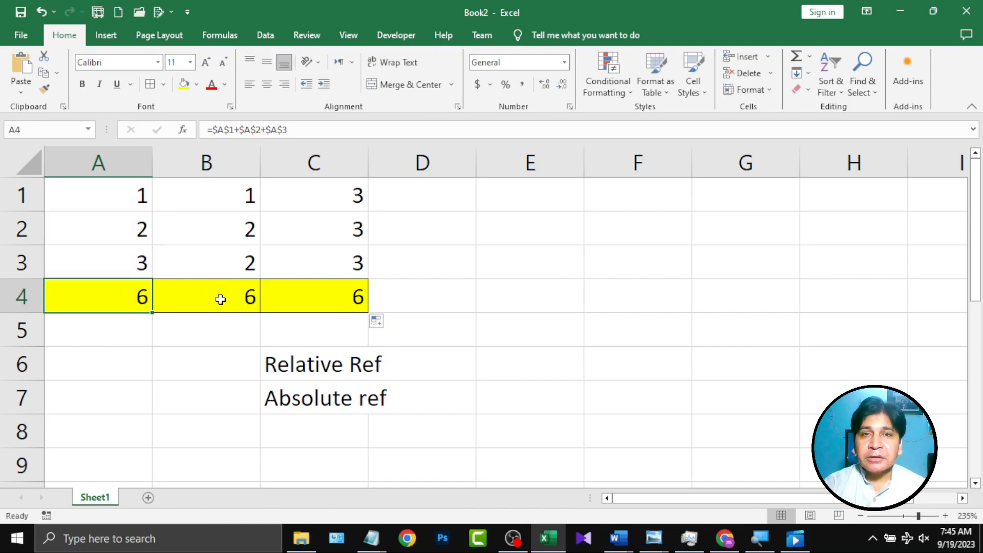
{"action": "double_click", "coordinate": [220, 298]}
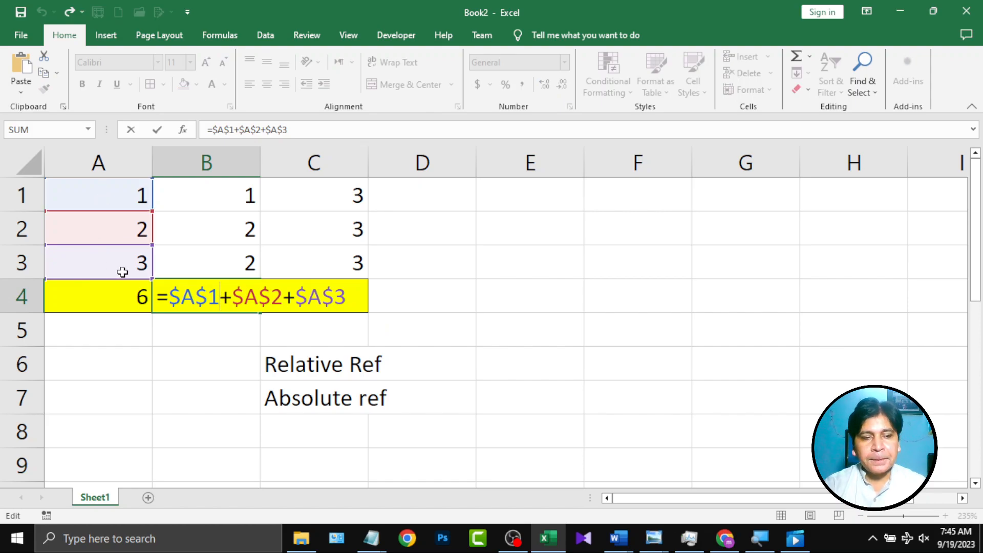
{"action": "key", "text": "Escape"}
{"action": "left_click", "coordinate": [303, 299]}
{"action": "double_click", "coordinate": [303, 298]}
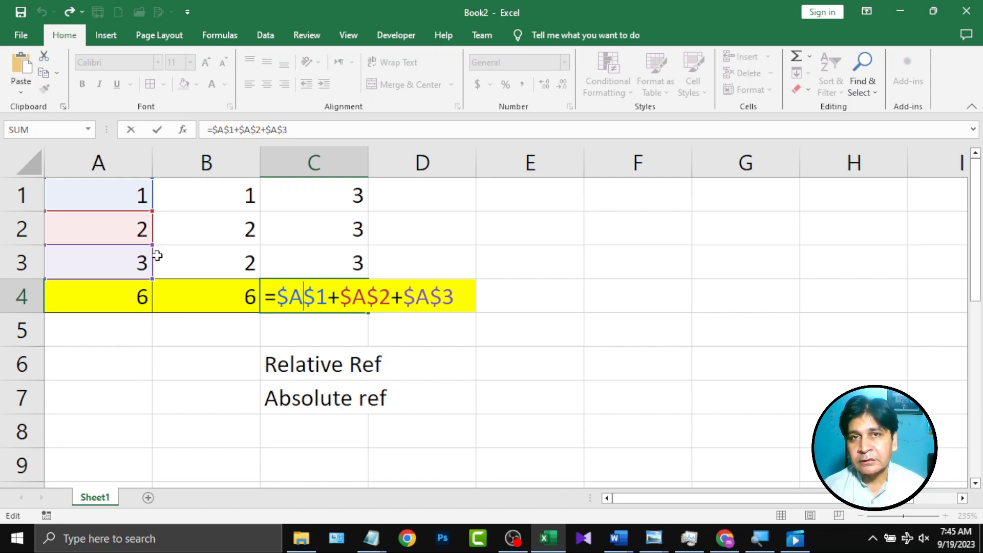
{"action": "key", "text": "Return"}
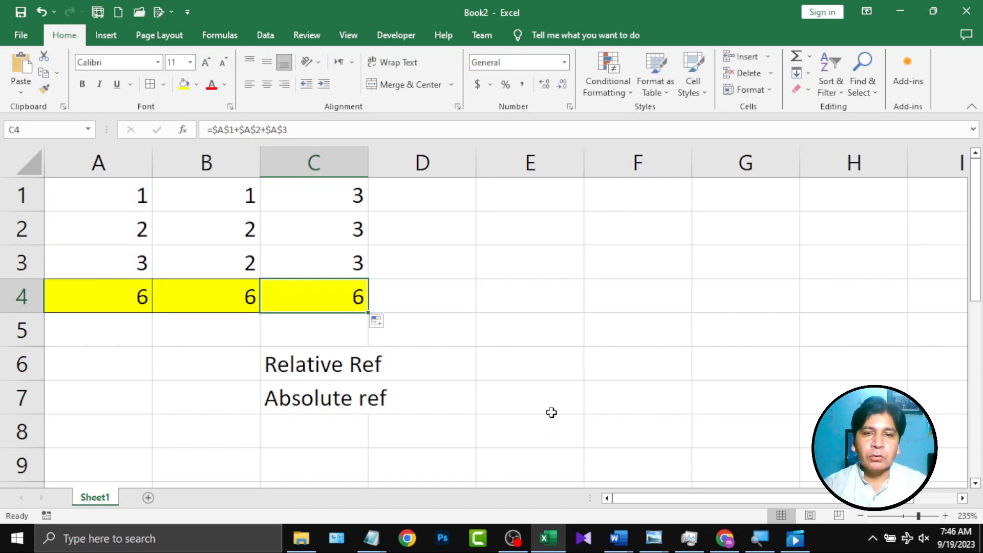
Step: Enter the note F4 in cell E6, beside the Relative Ref label
{"action": "left_click", "coordinate": [543, 354]}
{"action": "type", "text": "F4"}
{"action": "key", "text": "Return"}
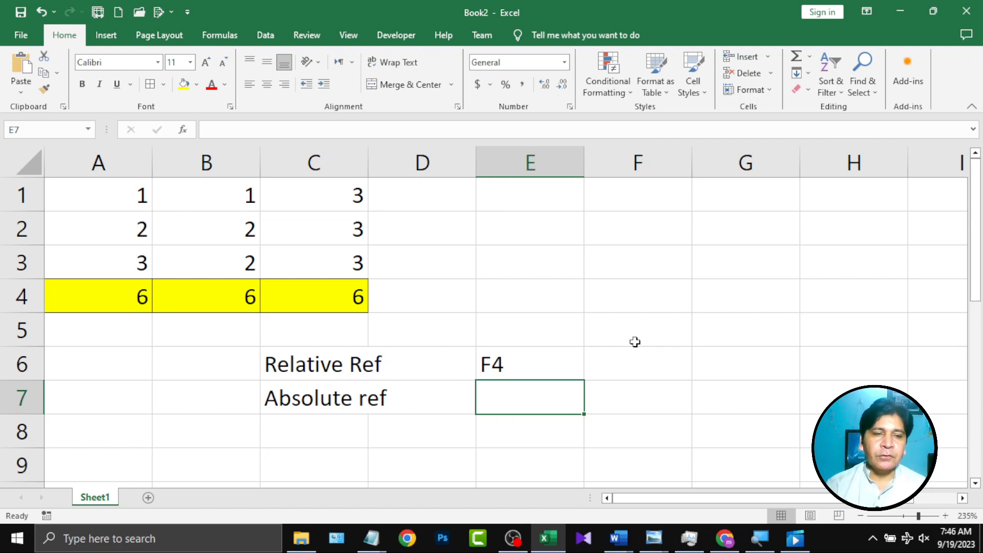
Step: Add a new worksheet and fill A1:A4 with the heading Marks and the values 34, 55 and 21
{"action": "left_click", "coordinate": [148, 497]}
{"action": "scroll", "coordinate": [323, 332], "scroll_direction": "up", "scroll_amount": 14, "text": "ctrl"}
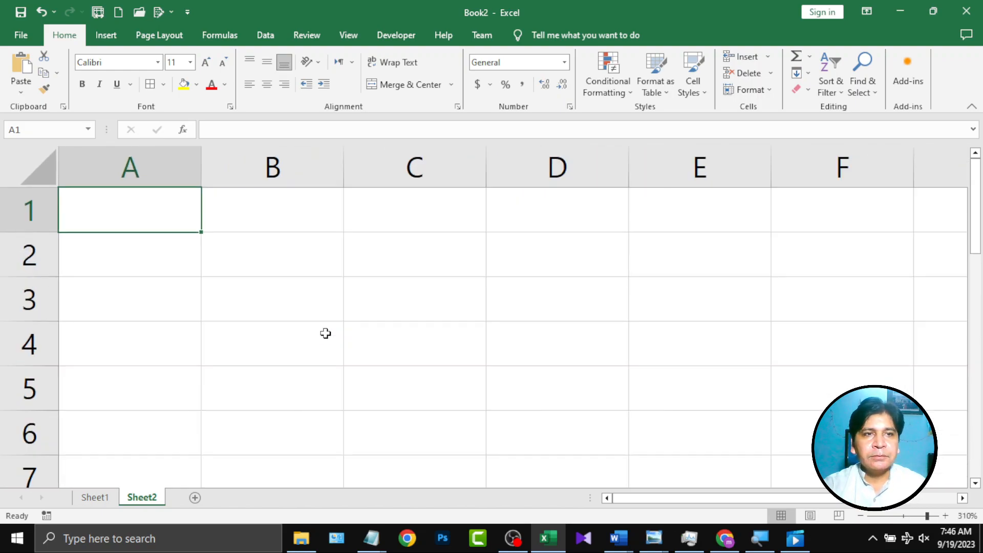
{"action": "type", "text": "Marks"}
{"action": "key", "text": "Return"}
{"action": "type", "text": "34"}
{"action": "key", "text": "Return"}
{"action": "type", "text": "55"}
{"action": "key", "text": "Return"}
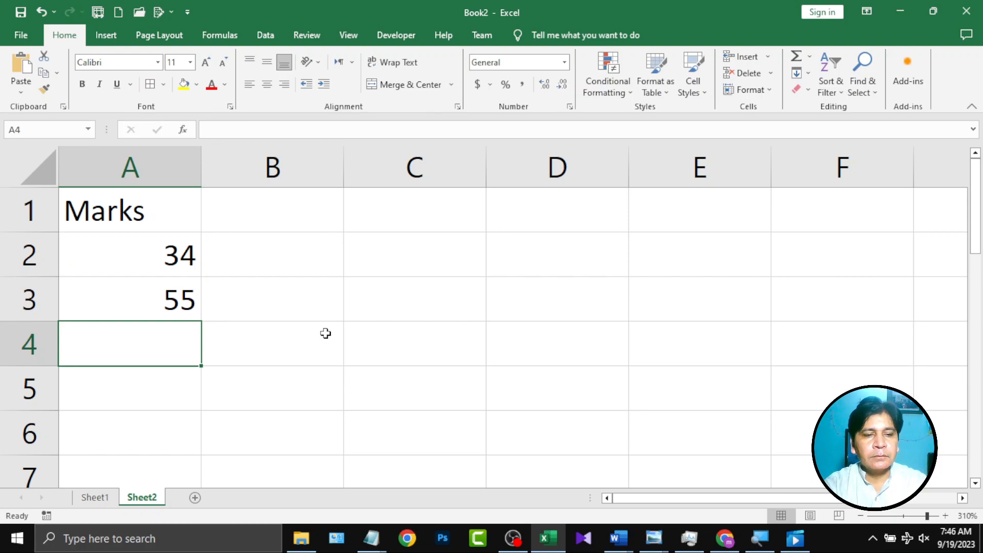
{"action": "type", "text": "21"}
{"action": "key", "text": "Return"}
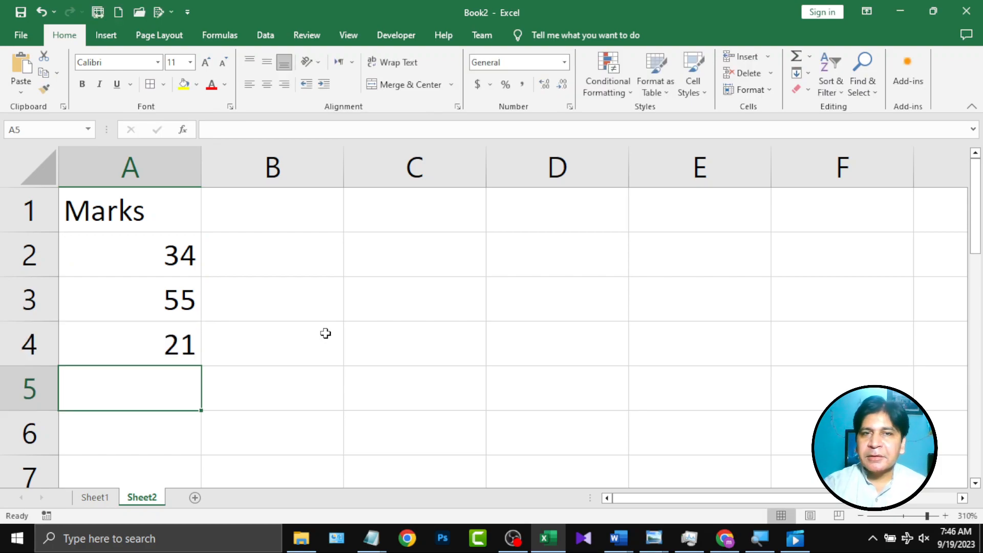
Step: Enter the heading Position in cell B1, beside the Marks heading
{"action": "left_click_drag", "start_coordinate": [164, 258], "coordinate": [163, 334]}
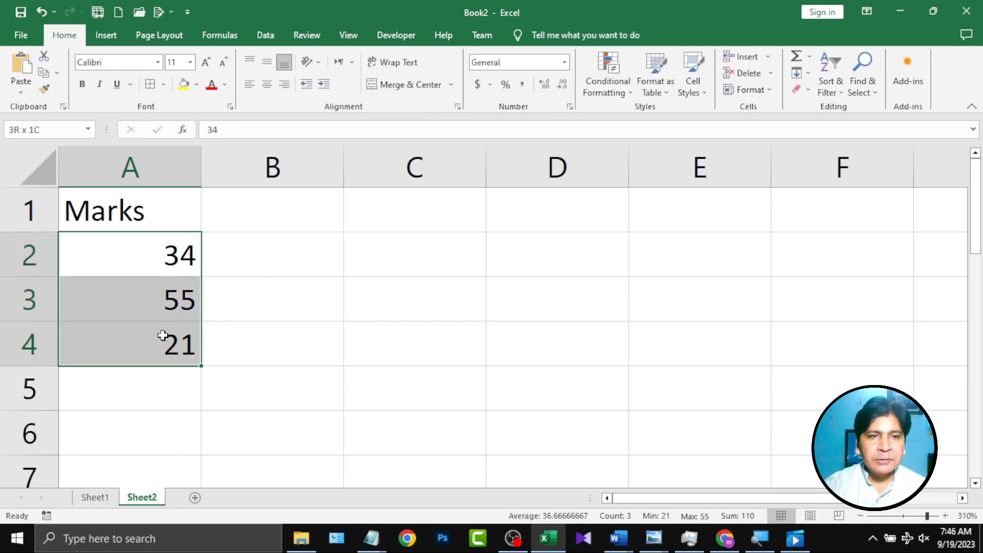
{"action": "left_click", "coordinate": [302, 215]}
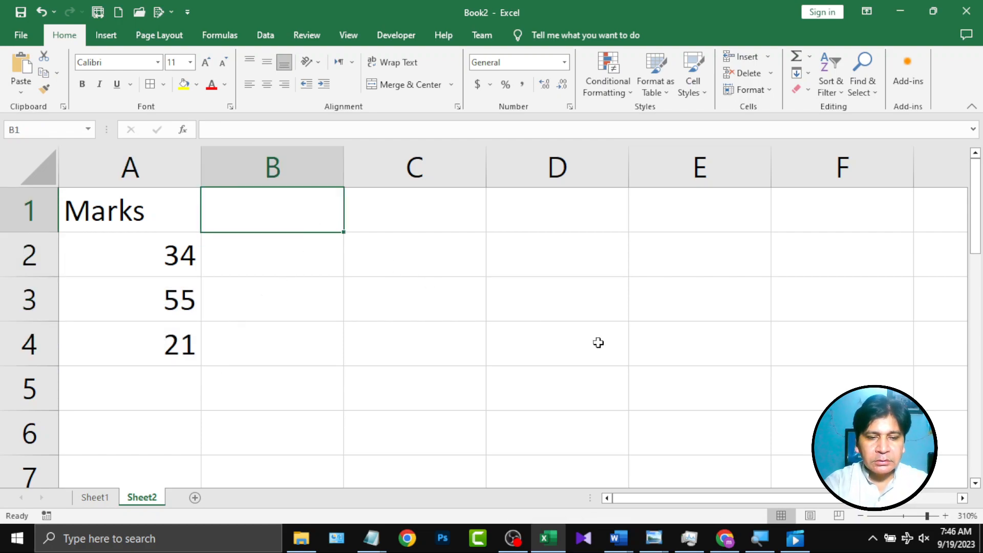
{"action": "type", "text": "tions"}
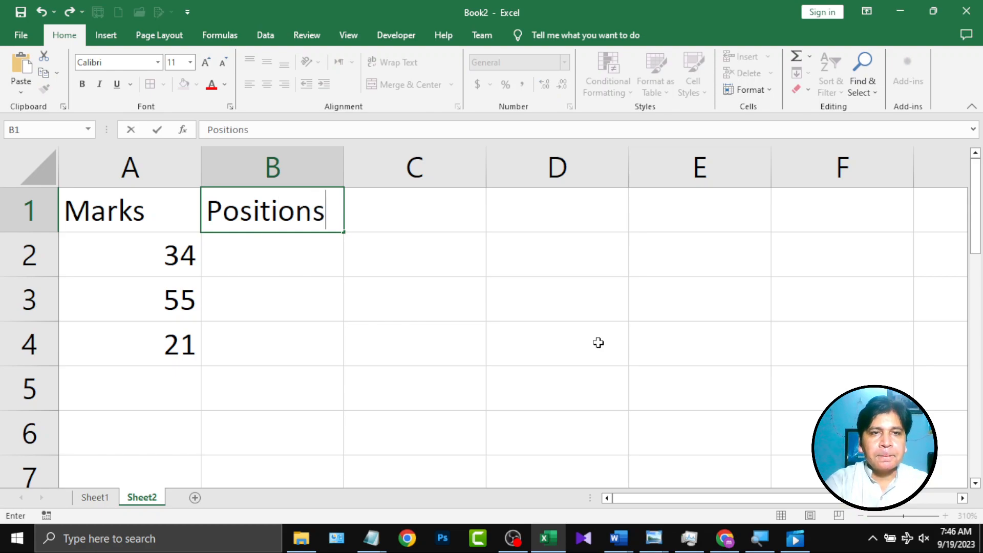
{"action": "key", "text": "BackSpace"}
{"action": "key", "text": "Return"}
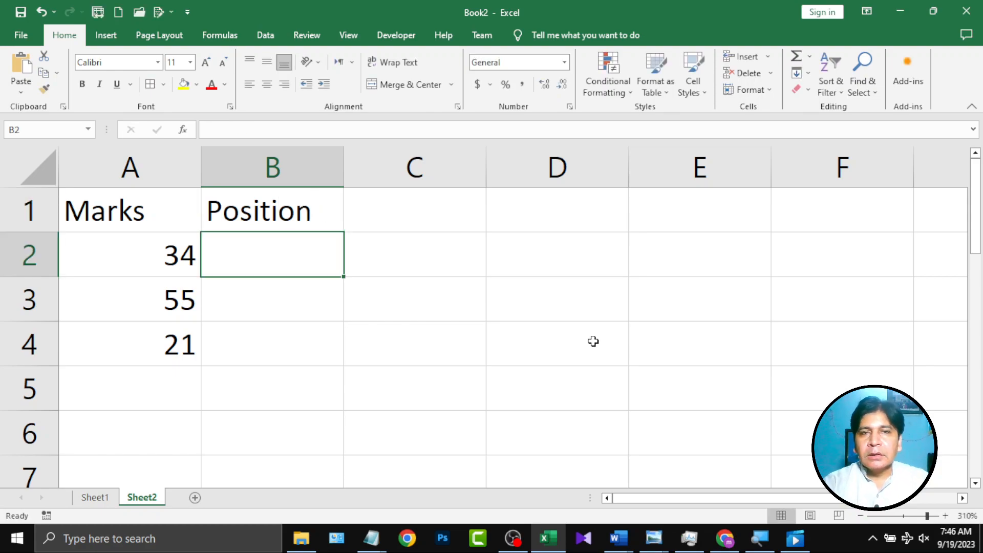
Step: Enter the formula =RANK(A2,A2:A4) in B2 to rank the first mark within the marks list
{"action": "type", "text": "=rank"}
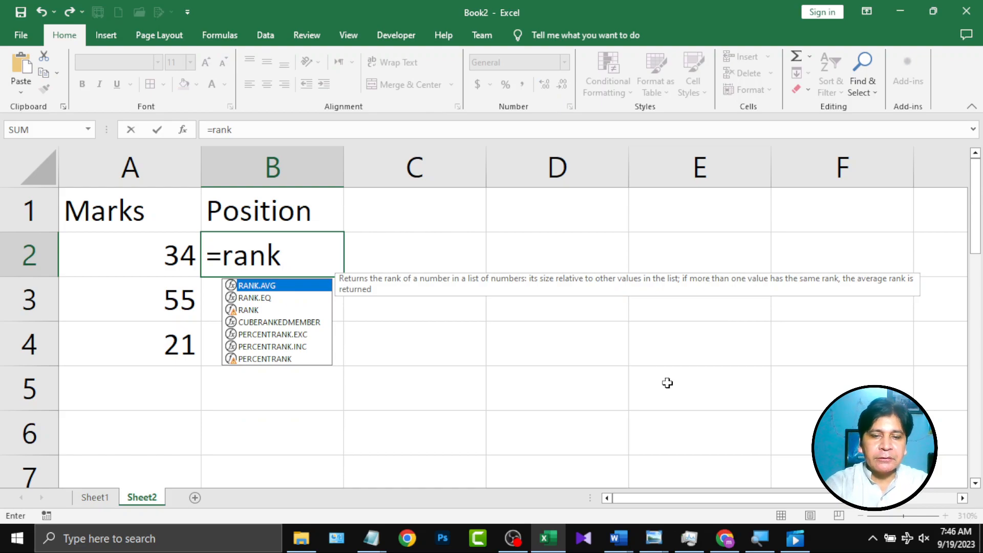
{"action": "type", "text": "("}
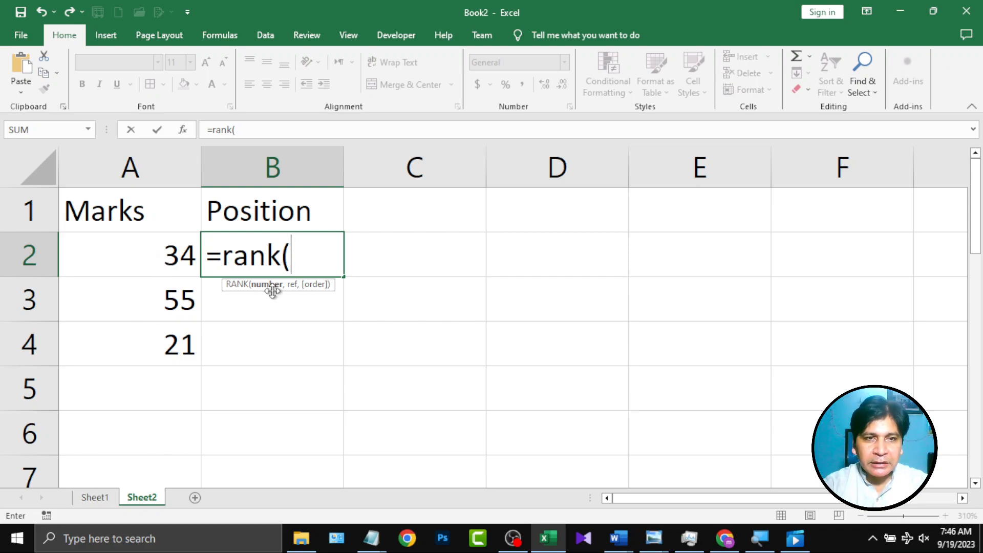
{"action": "left_click", "coordinate": [140, 250]}
{"action": "type", "text": ","}
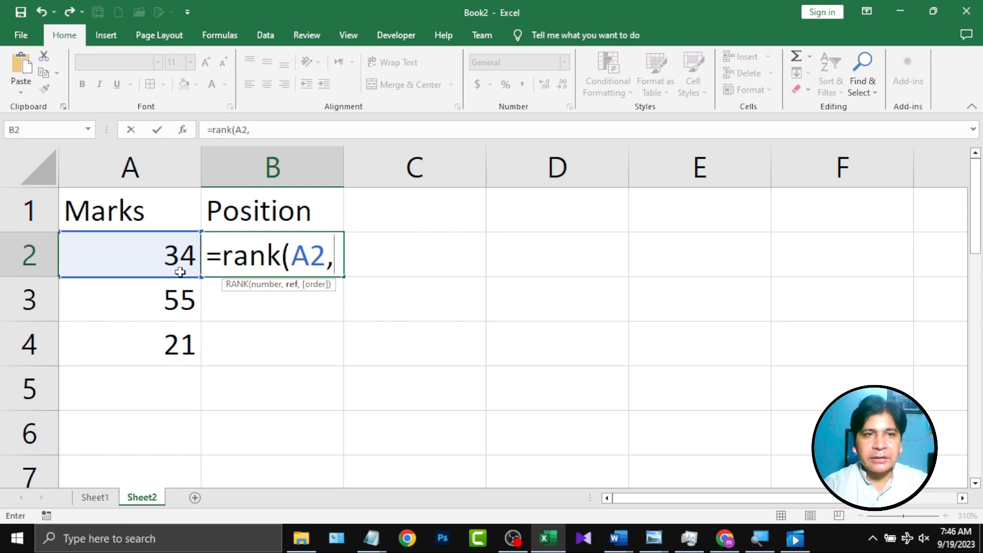
{"action": "left_click_drag", "start_coordinate": [167, 248], "coordinate": [165, 345]}
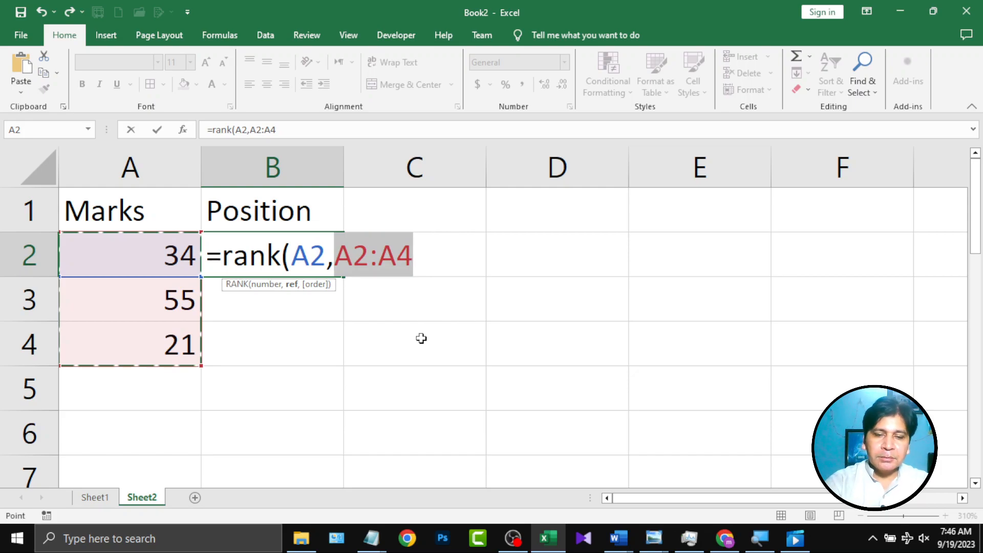
{"action": "type", "text": ")"}
{"action": "key", "text": "Return"}
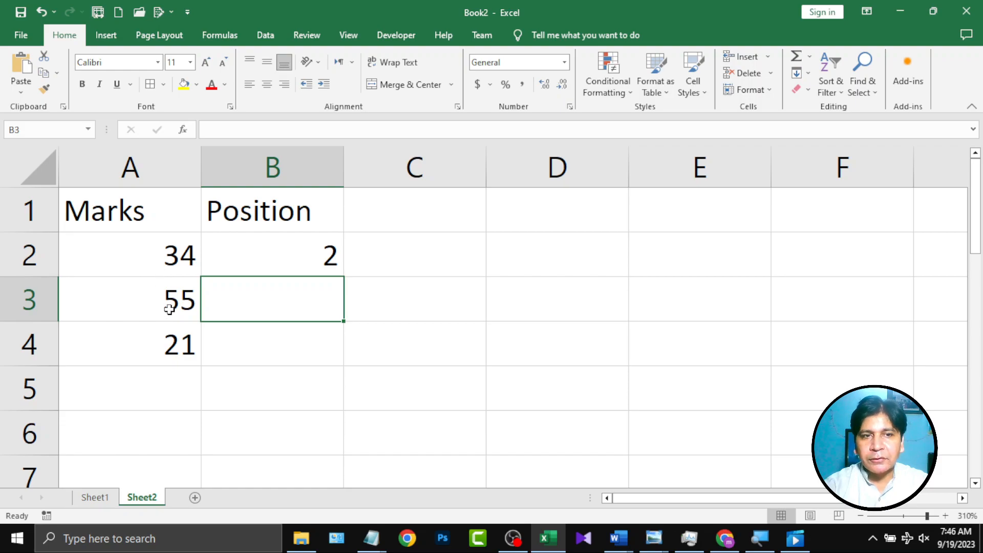
Step: Fill the relative RANK formula from B2 down into B3 and B4
{"action": "left_click", "coordinate": [326, 272]}
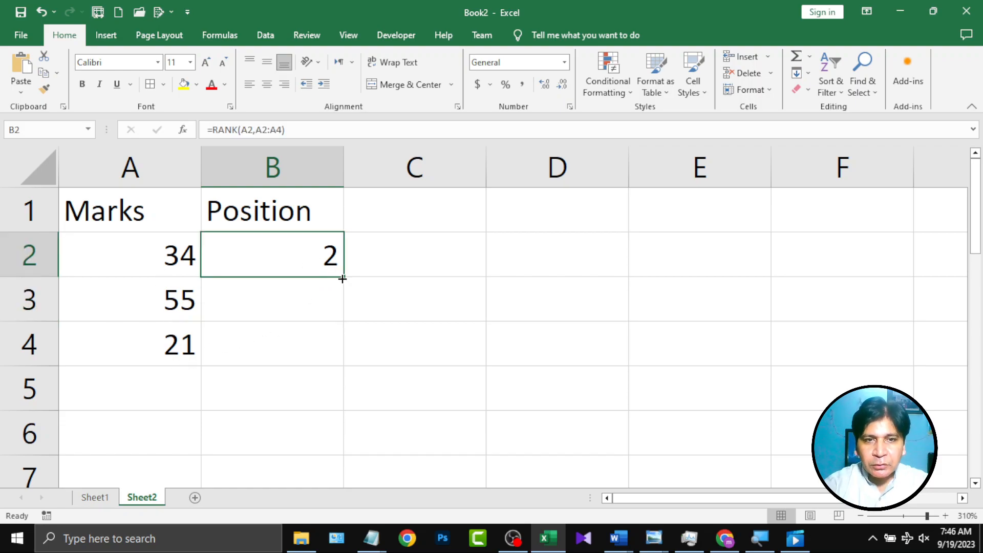
{"action": "left_click_drag", "start_coordinate": [344, 279], "coordinate": [340, 357]}
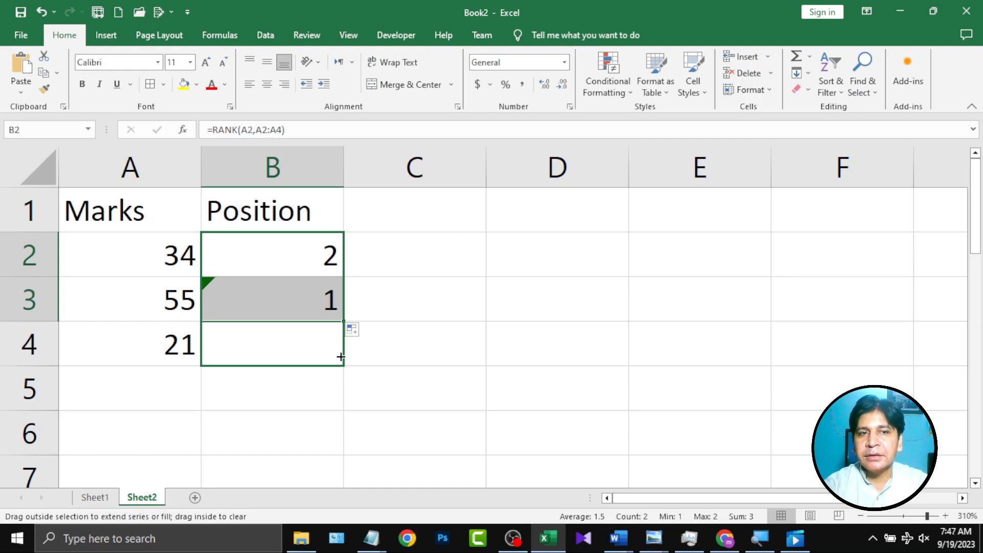
{"action": "left_click_drag", "start_coordinate": [341, 357], "coordinate": [341, 357]}
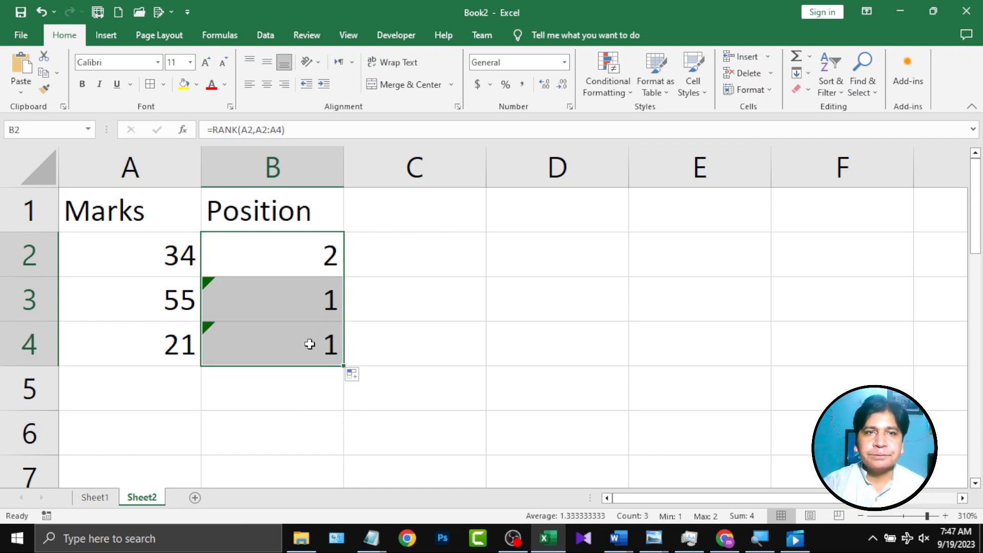
Step: Open the RANK formulas in B2, B3 and B4 to examine how their relative ranges shift, rechecking B2 at the end
{"action": "double_click", "coordinate": [302, 260]}
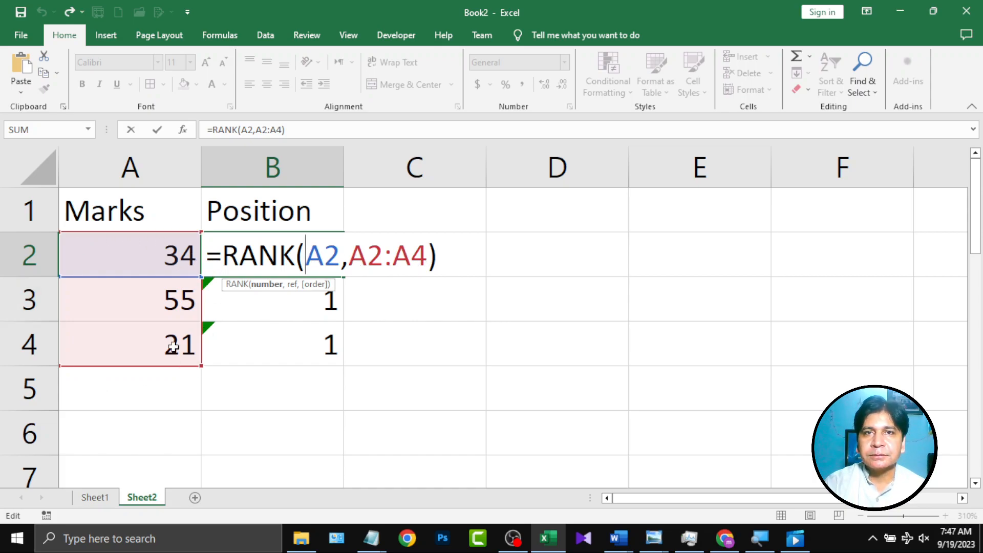
{"action": "key", "text": "Return"}
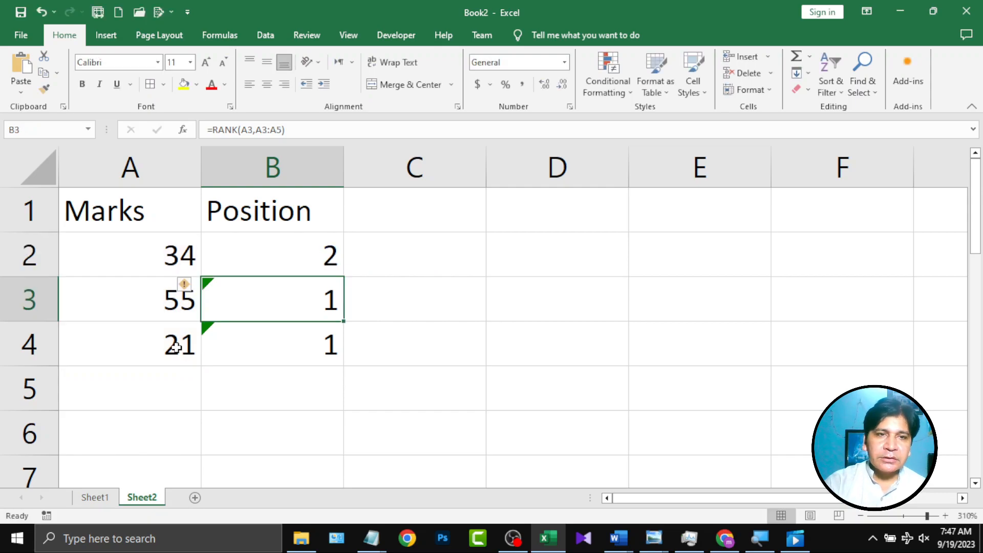
{"action": "double_click", "coordinate": [280, 316]}
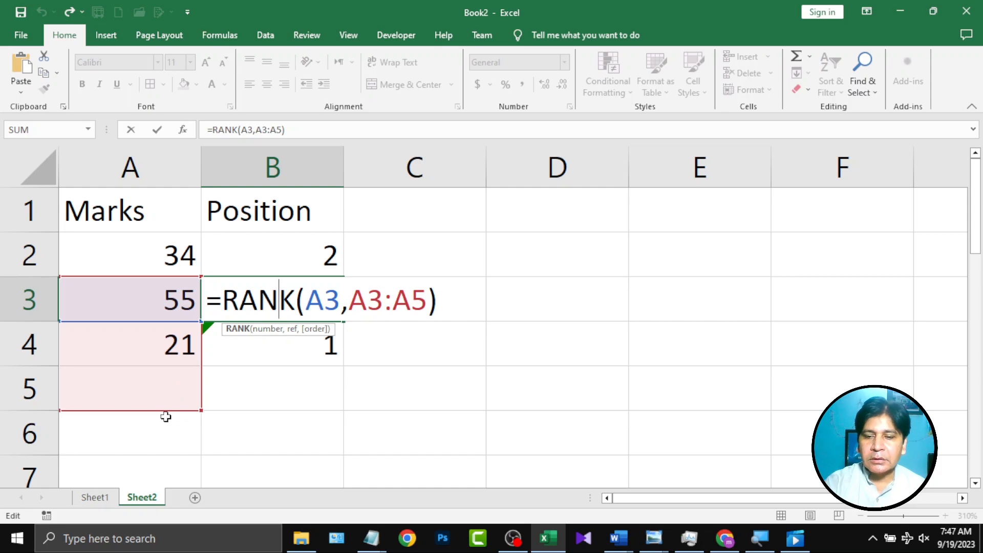
{"action": "key", "text": "Return"}
{"action": "double_click", "coordinate": [282, 355]}
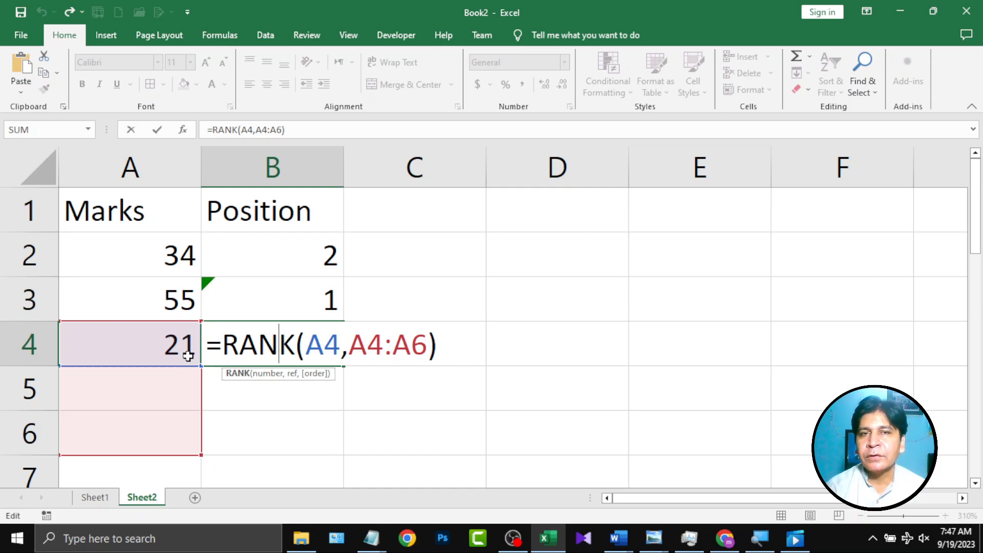
{"action": "key", "text": "Return"}
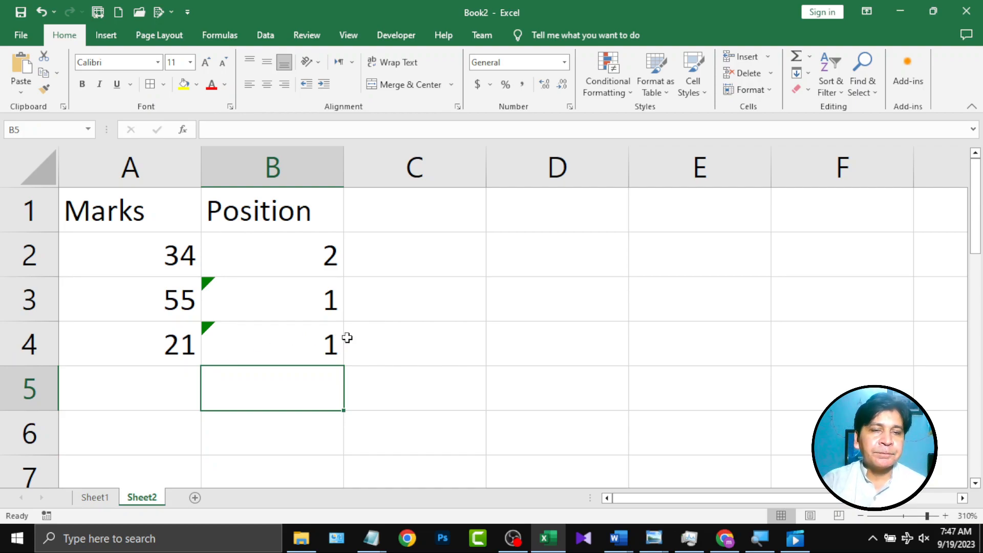
{"action": "left_click", "coordinate": [303, 261]}
{"action": "double_click", "coordinate": [303, 260]}
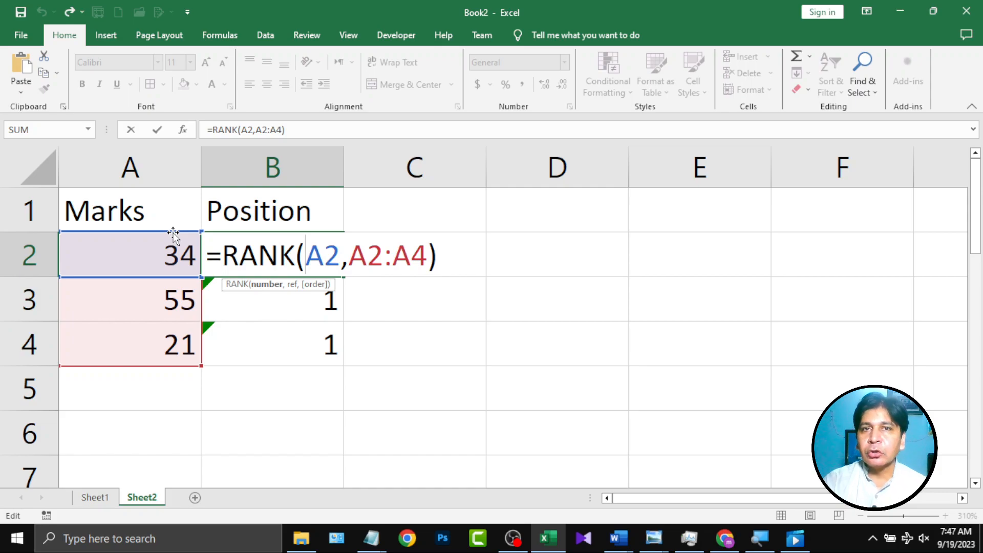
{"action": "key", "text": "Escape"}
Step: Make the range in the B2 RANK formula absolute as $A$2:$A$4 and fill the formula down through B4
{"action": "double_click", "coordinate": [331, 255]}
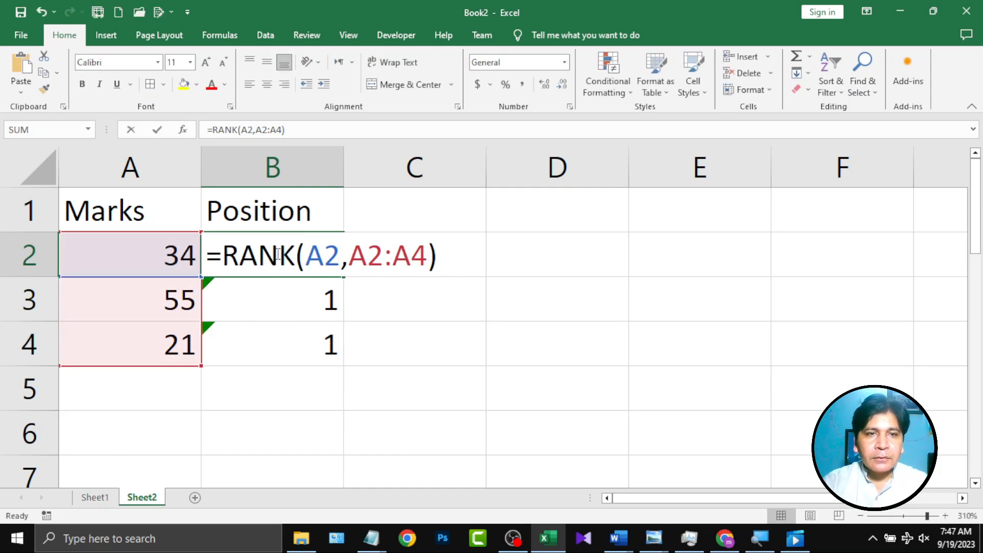
{"action": "left_click_drag", "start_coordinate": [348, 256], "coordinate": [429, 257]}
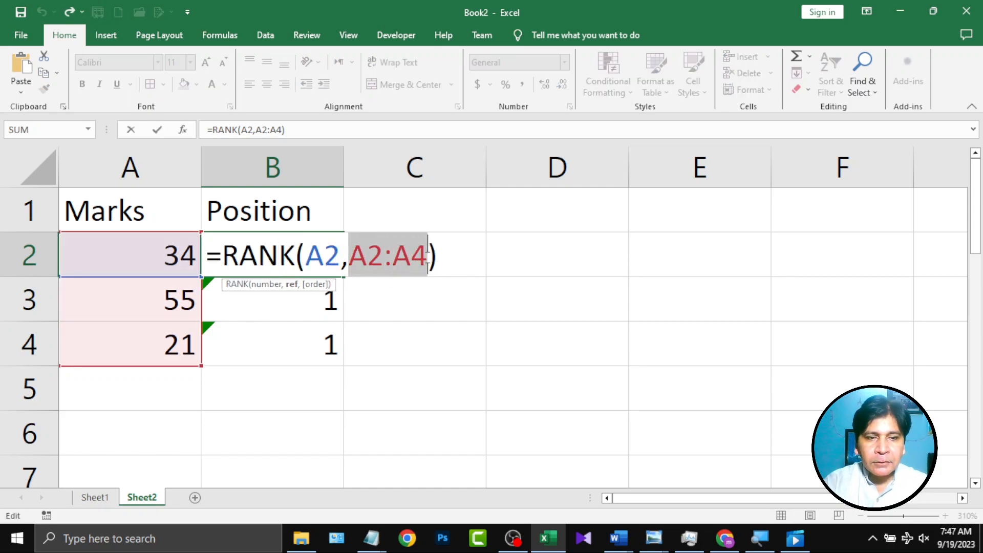
{"action": "key", "text": "F4"}
{"action": "key", "text": "Return"}
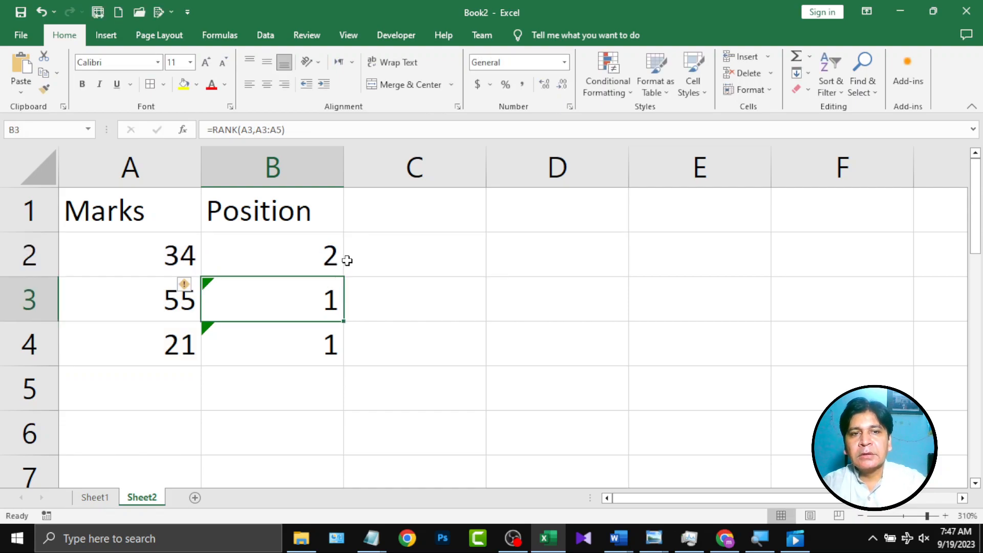
{"action": "left_click", "coordinate": [305, 256]}
{"action": "left_click_drag", "start_coordinate": [346, 279], "coordinate": [343, 353]}
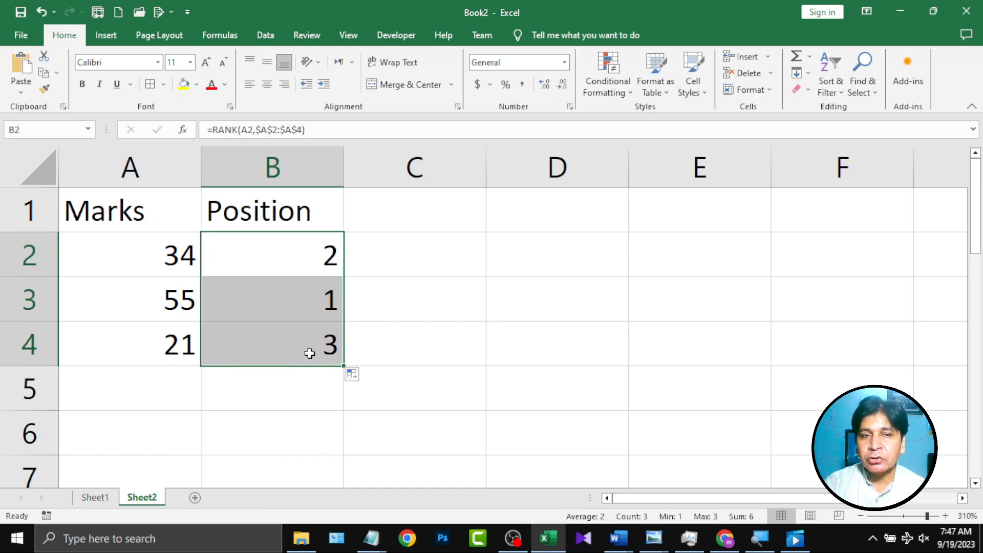
Step: Open the RANK formula in B4 and highlight $A$2:$A$4 to examine the fixed range
{"action": "double_click", "coordinate": [287, 349]}
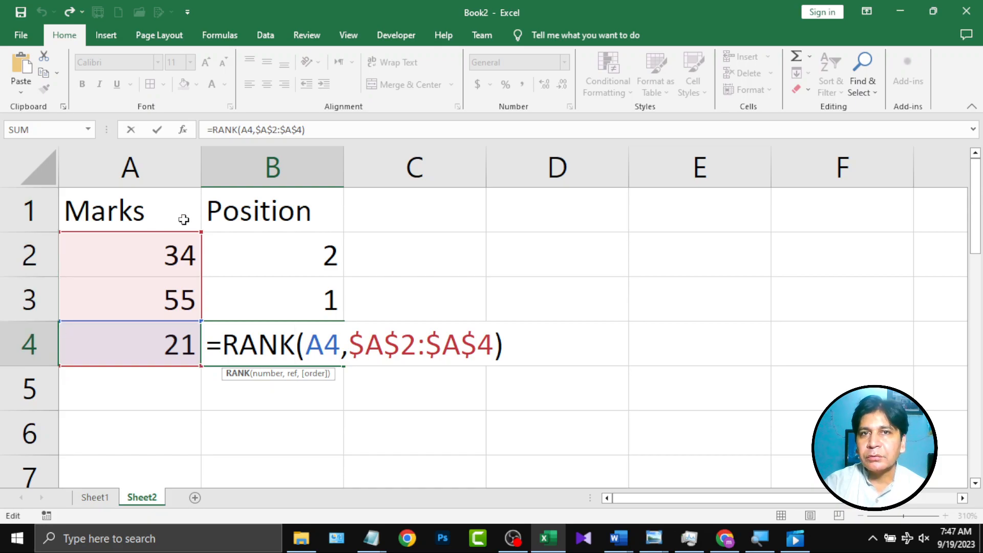
{"action": "left_click_drag", "start_coordinate": [350, 348], "coordinate": [497, 344]}
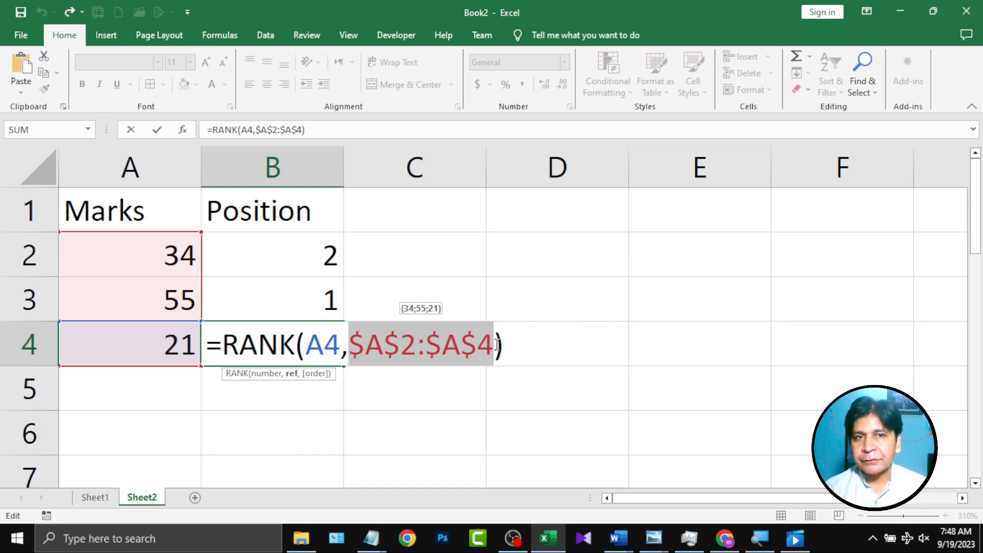
{"action": "key", "text": "Return"}
{"action": "key", "text": "Return"}
{"action": "type", "text": "F4"}
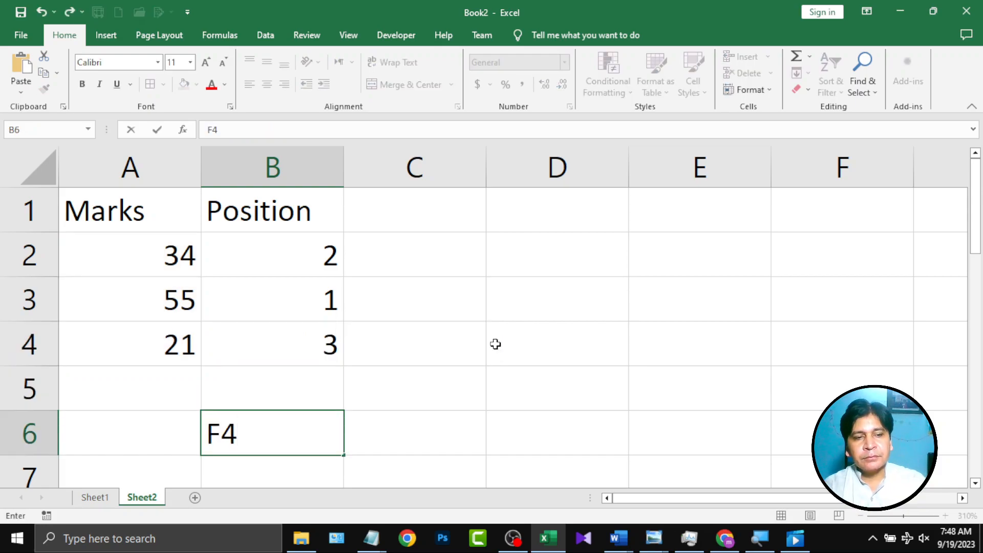
{"action": "key", "text": "Escape"}
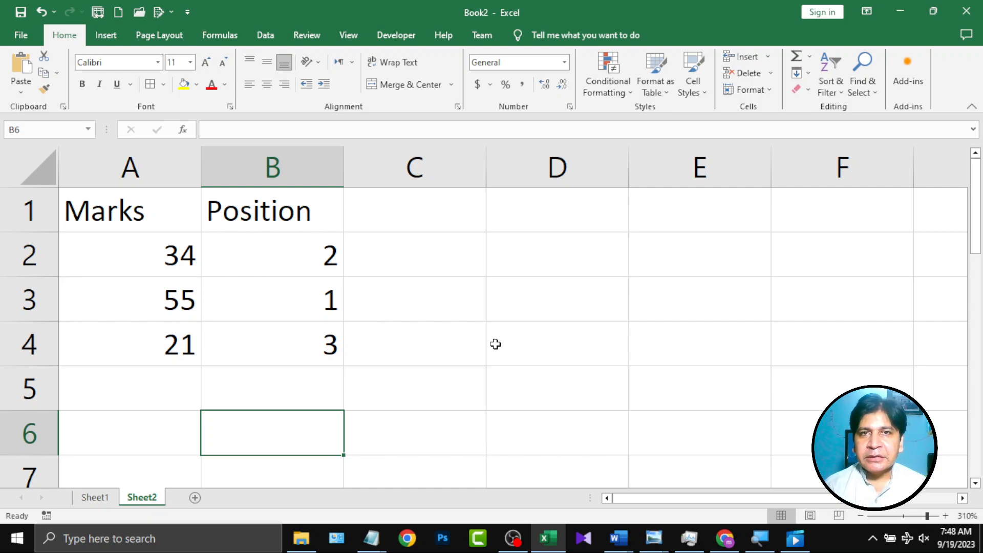